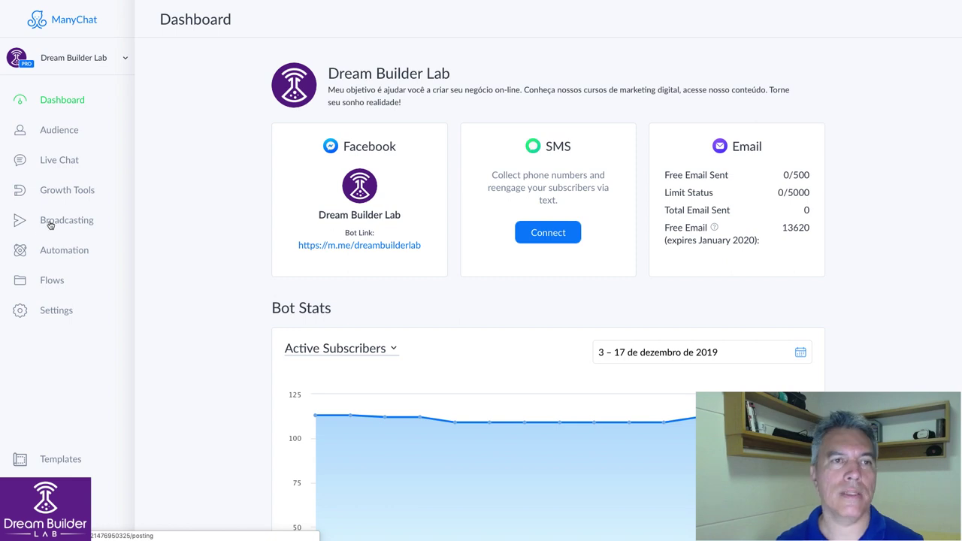
- Start a new broadcast and open the channel connection settings through the Multiple channels option
left_click(51, 224)
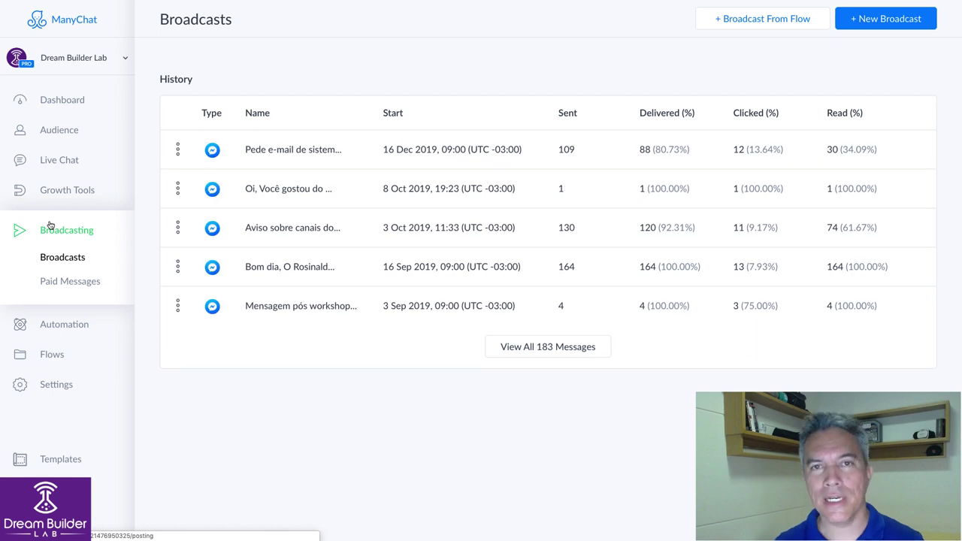
left_click(878, 23)
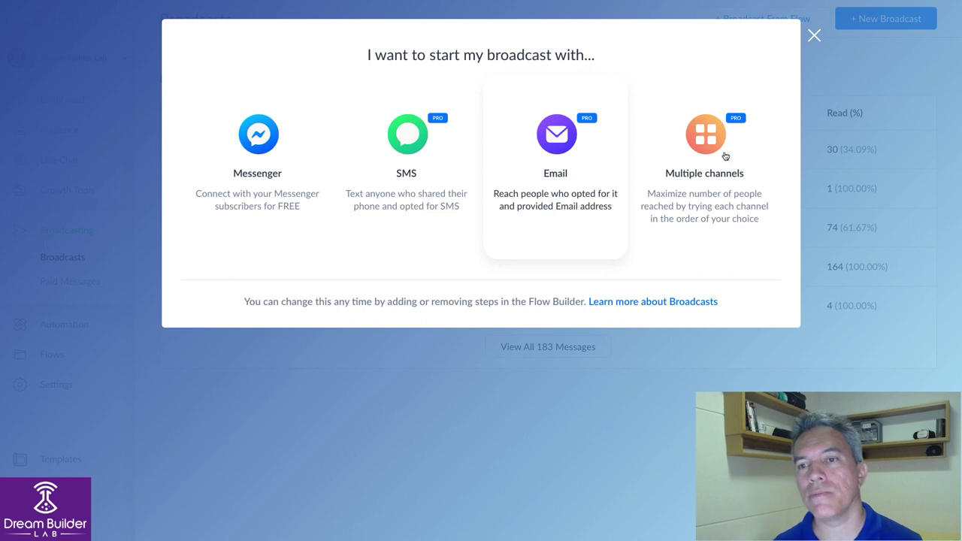
mouse_move(706, 147)
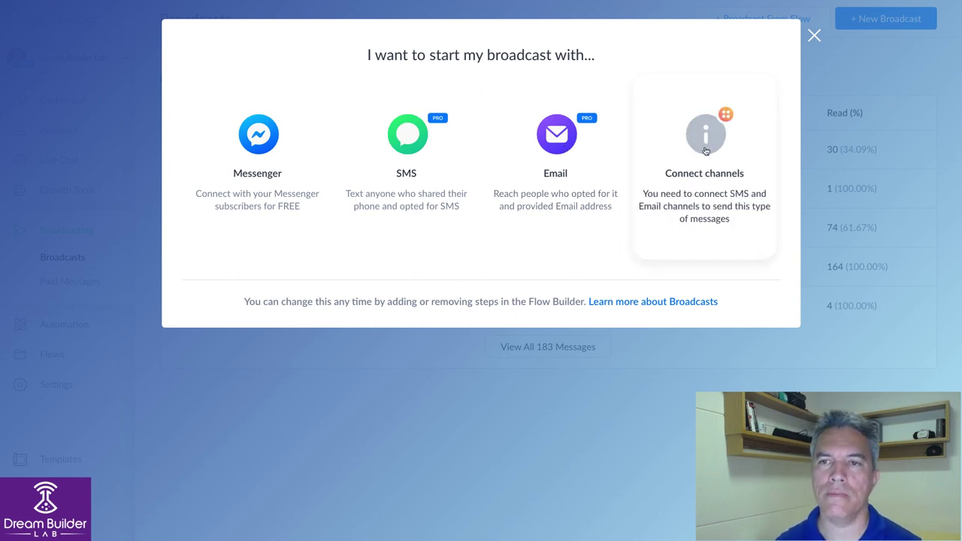
left_click(709, 208)
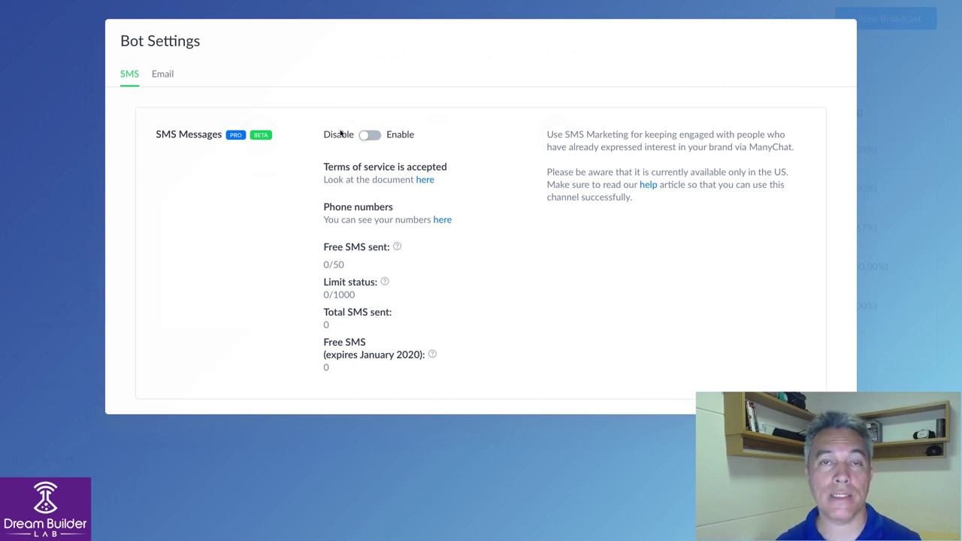
- Examine the Email channel's settings, checking the free email allowance and the free emails that expire in January 2020
left_click(164, 76)
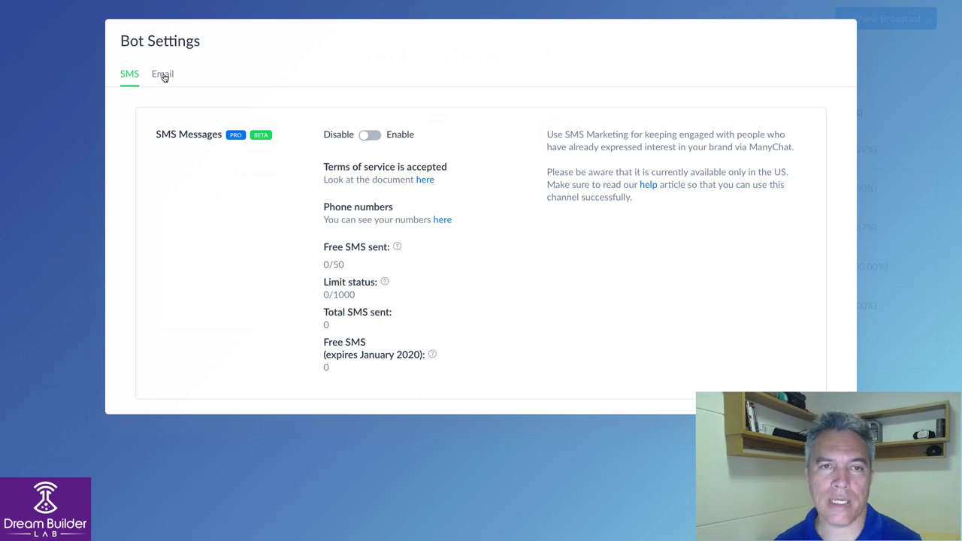
left_click(164, 77)
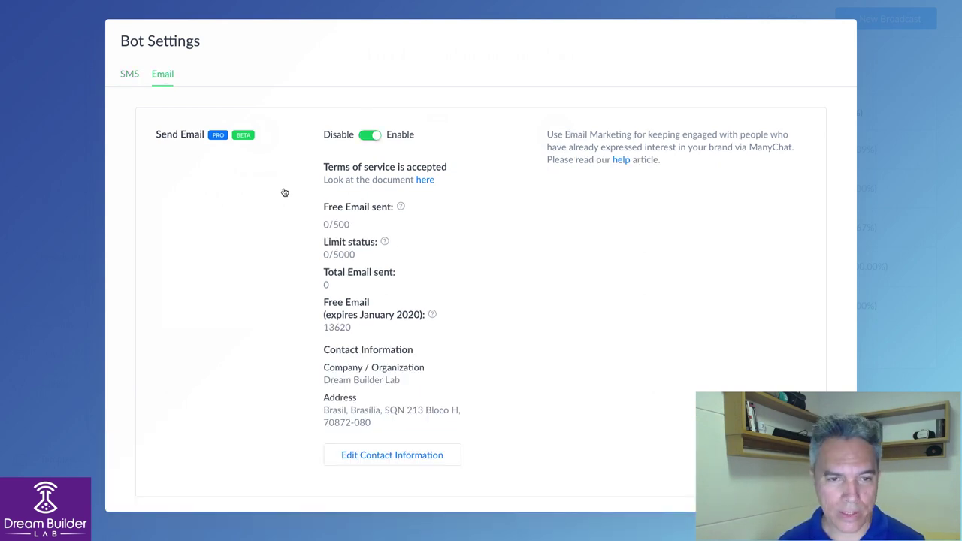
left_click(325, 328)
left_click_drag(325, 328, 356, 329)
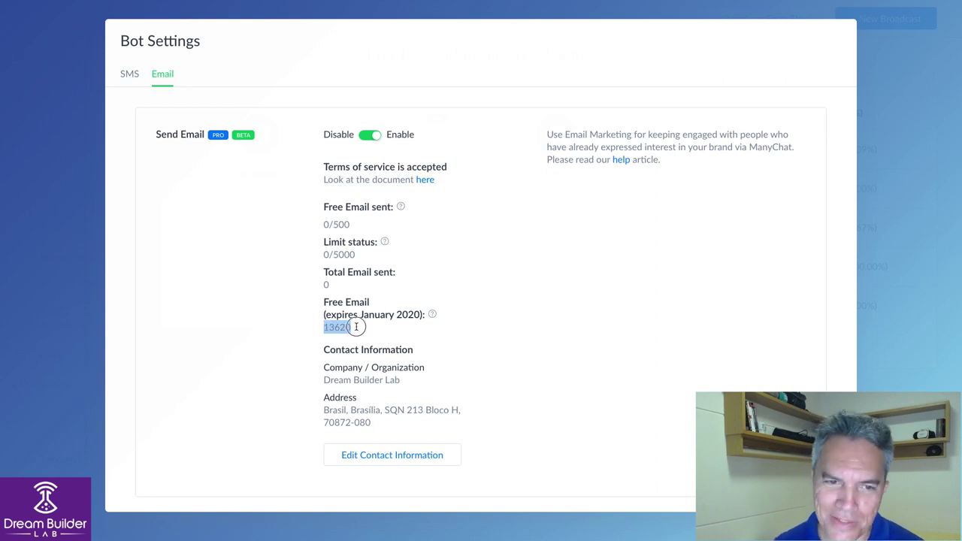
left_click(357, 329)
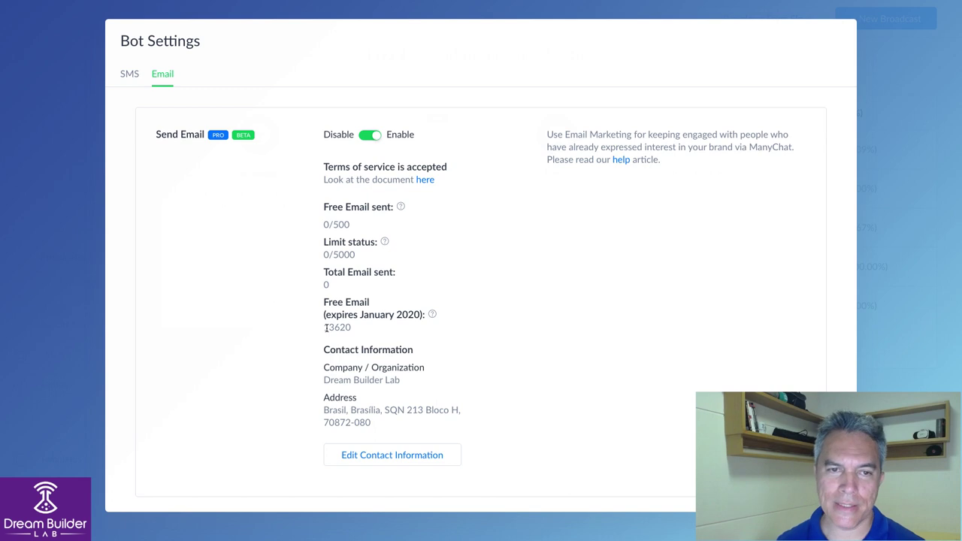
left_click_drag(326, 329, 359, 328)
left_click(359, 328)
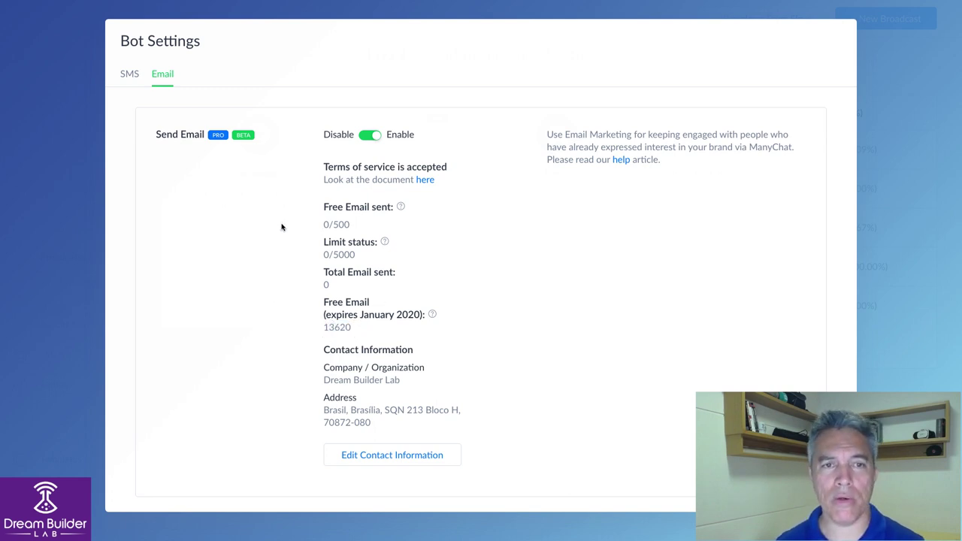
left_click_drag(333, 225, 351, 224)
left_click(358, 223)
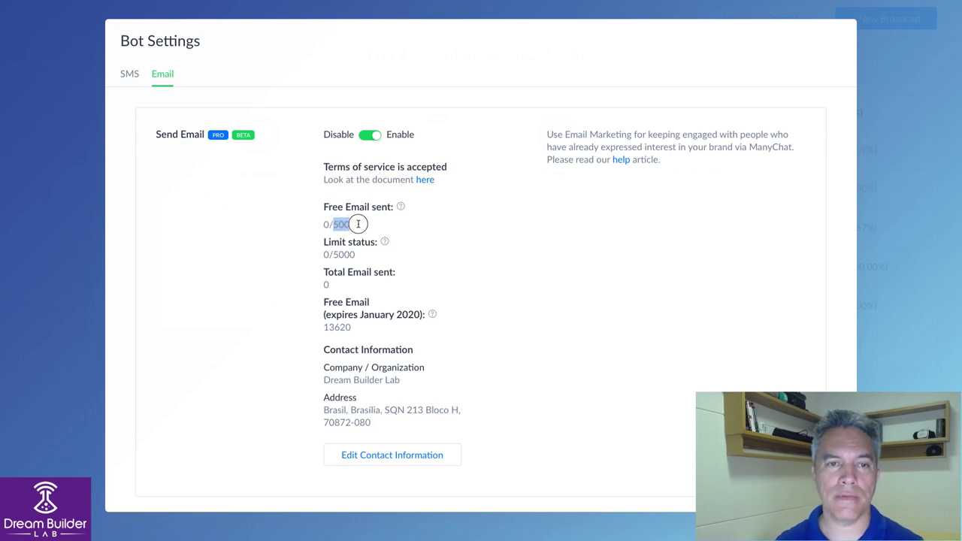
left_click_drag(336, 226, 351, 224)
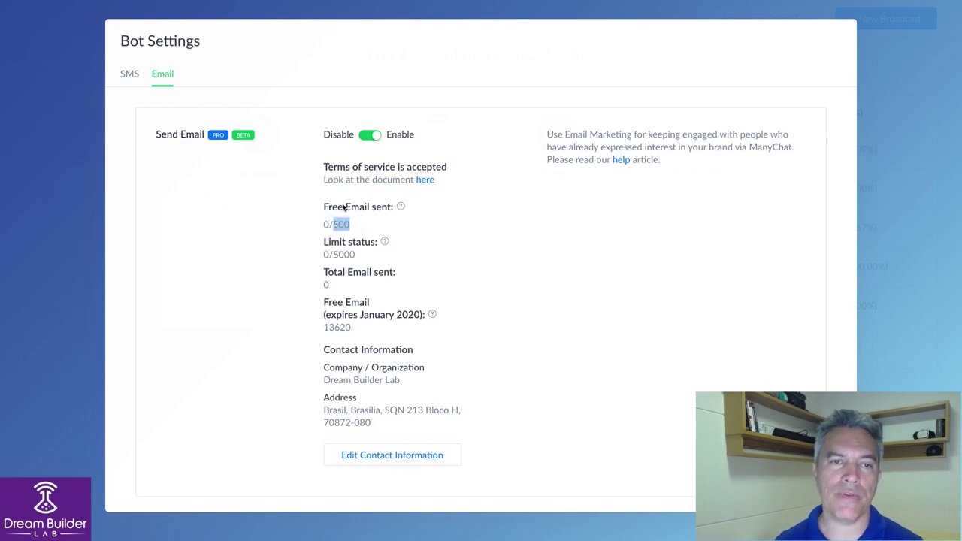
left_click(325, 224)
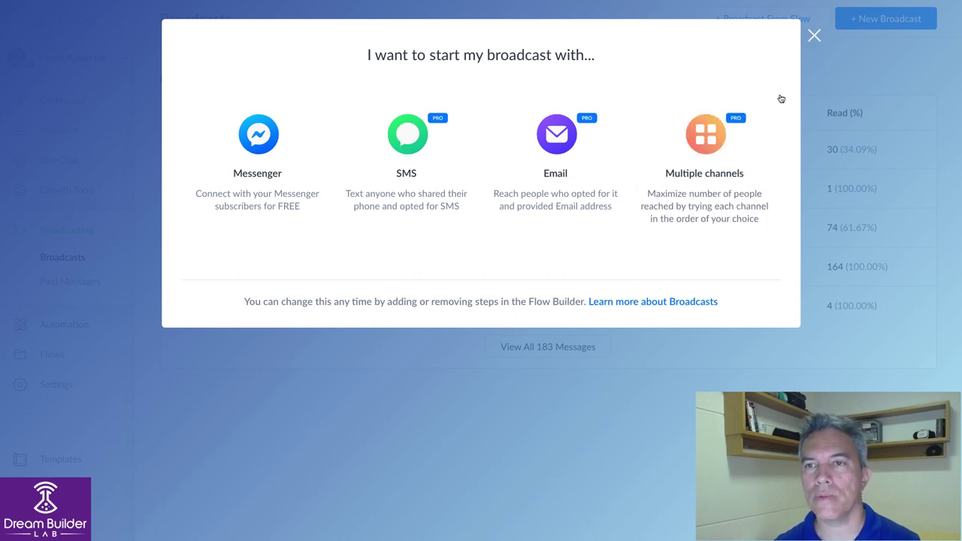
- Dismiss the broadcast channel chooser and create a new broadcast that starts with Email
left_click(815, 36)
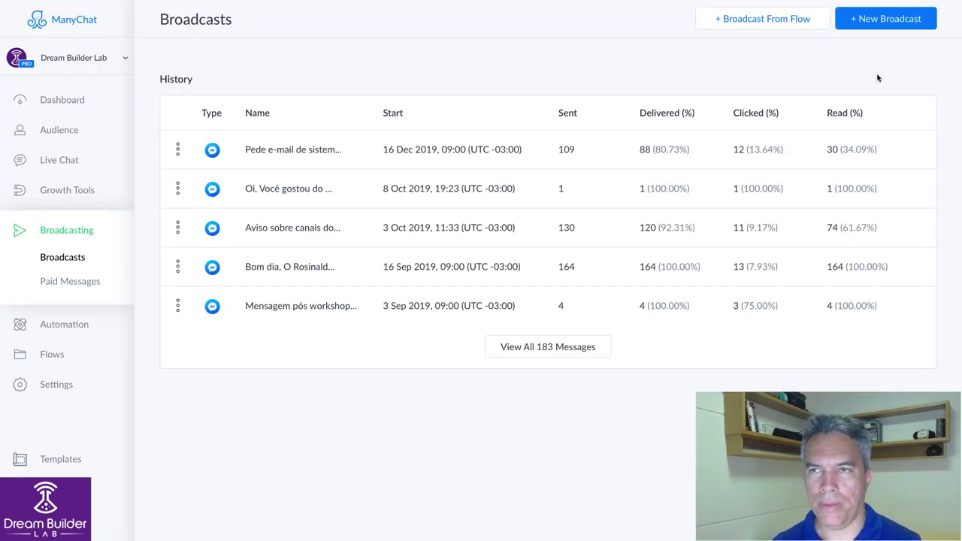
left_click(881, 24)
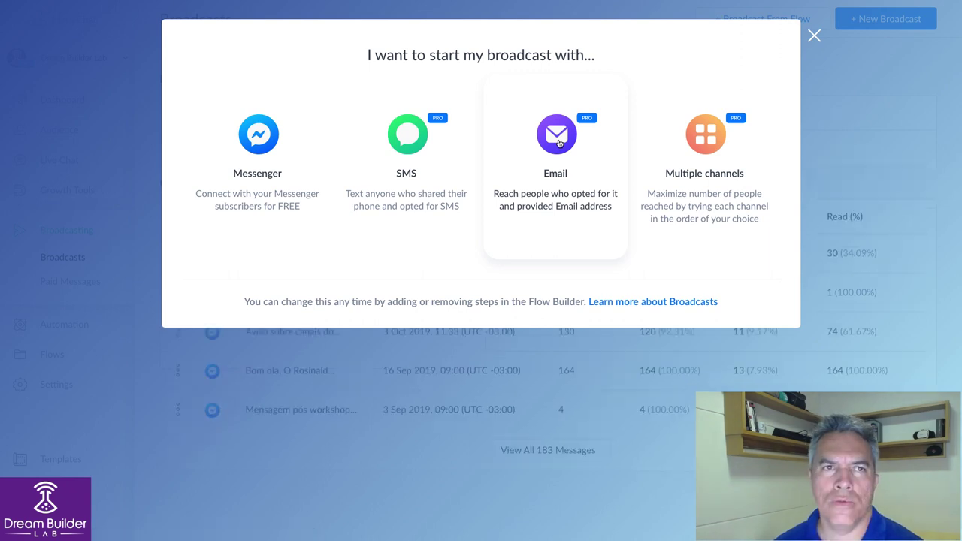
left_click(559, 142)
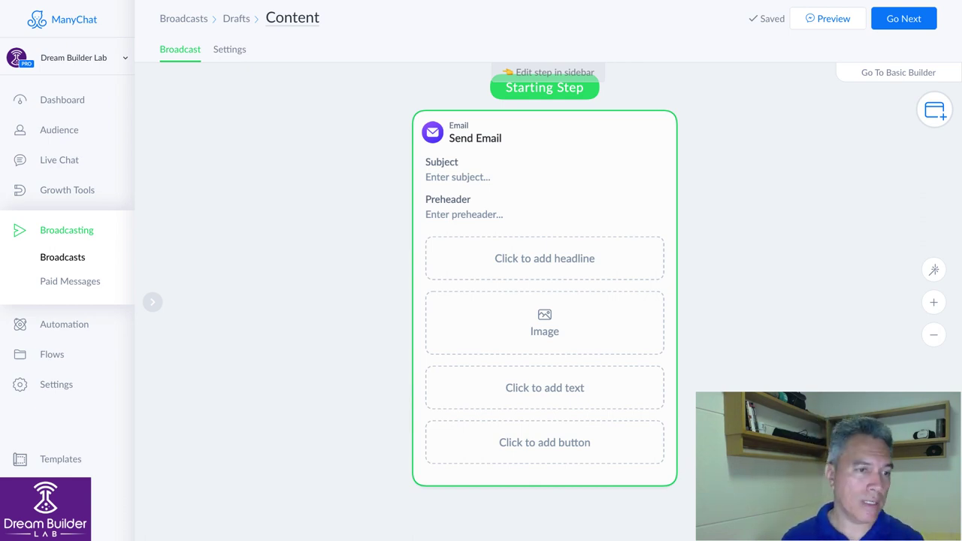
- Open the flow "Pede e-mail para campo de sistema do ManyChat" from the "Solicitações de Dados do Usuário" flow folder
left_click(51, 357)
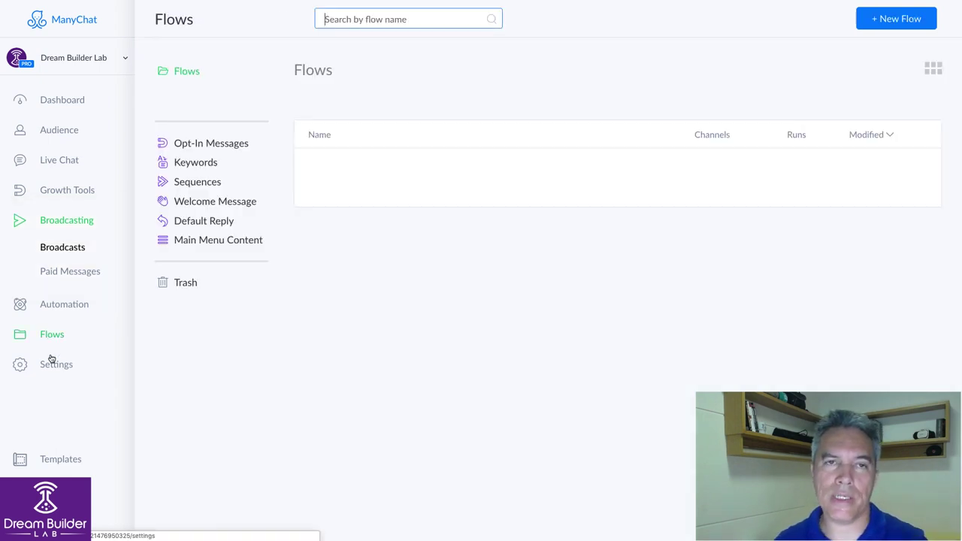
left_click(51, 358)
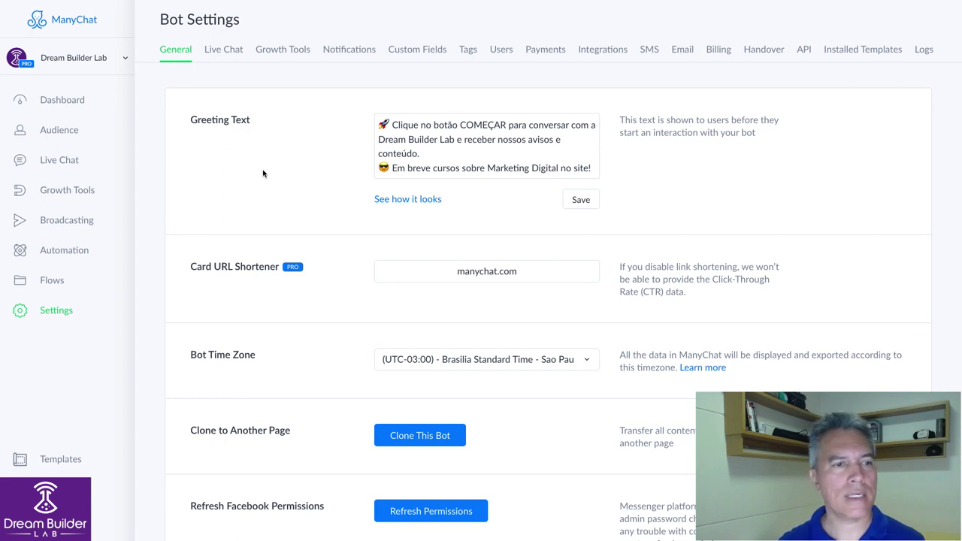
left_click(55, 286)
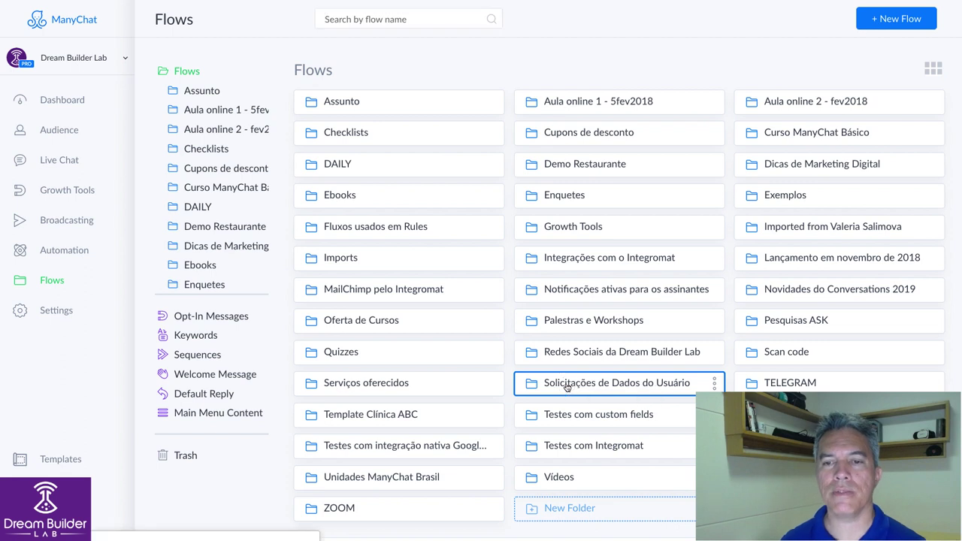
left_click(567, 385)
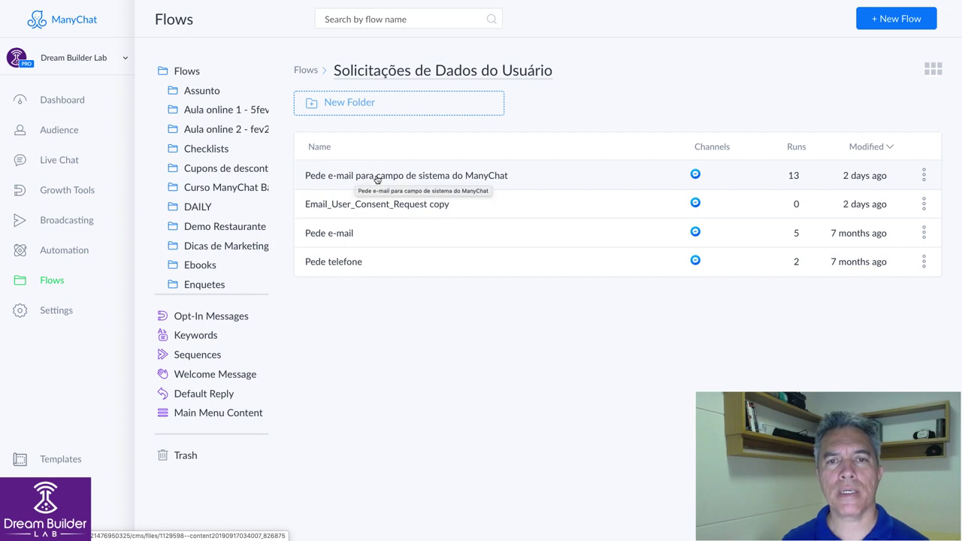
left_click(420, 176)
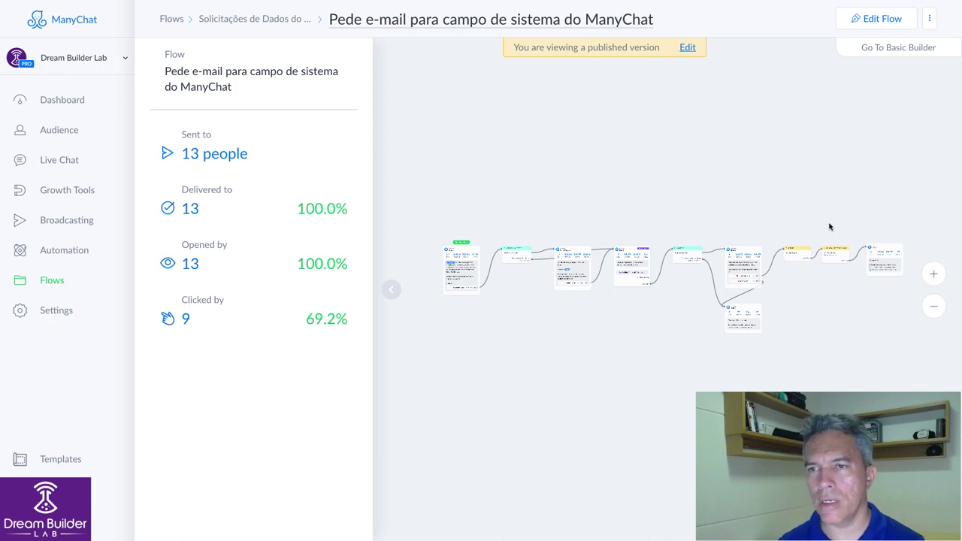
- Examine the flow's starting step, reading the Messenger message that asks the subscriber for an e-mail address
scroll(755, 218, "up", 2)
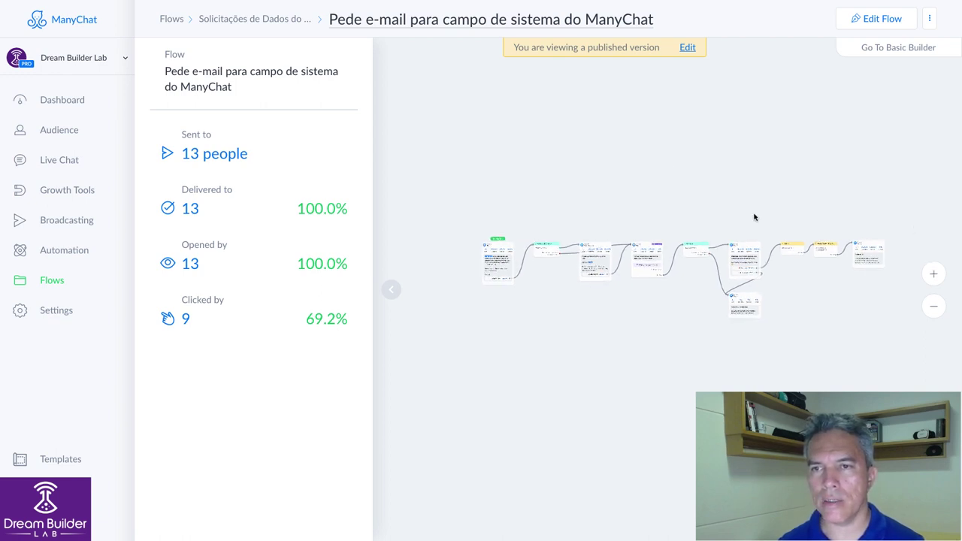
scroll(569, 211, "up", 4)
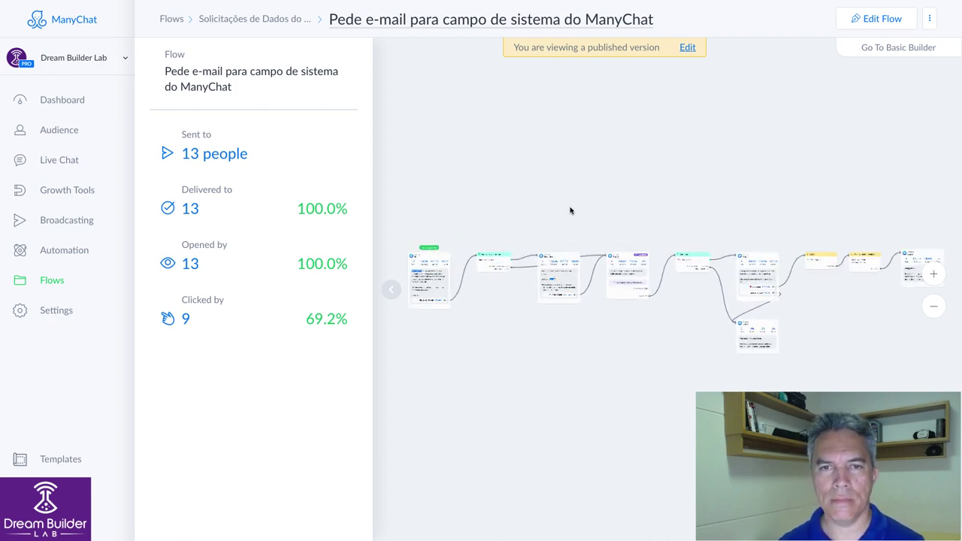
left_click_drag(474, 268, 699, 147)
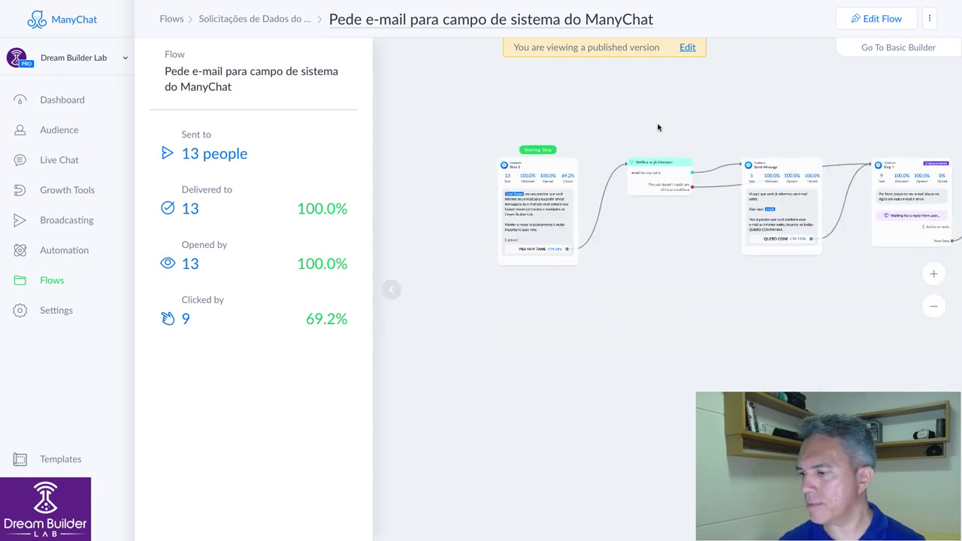
scroll(658, 128, "up", 5)
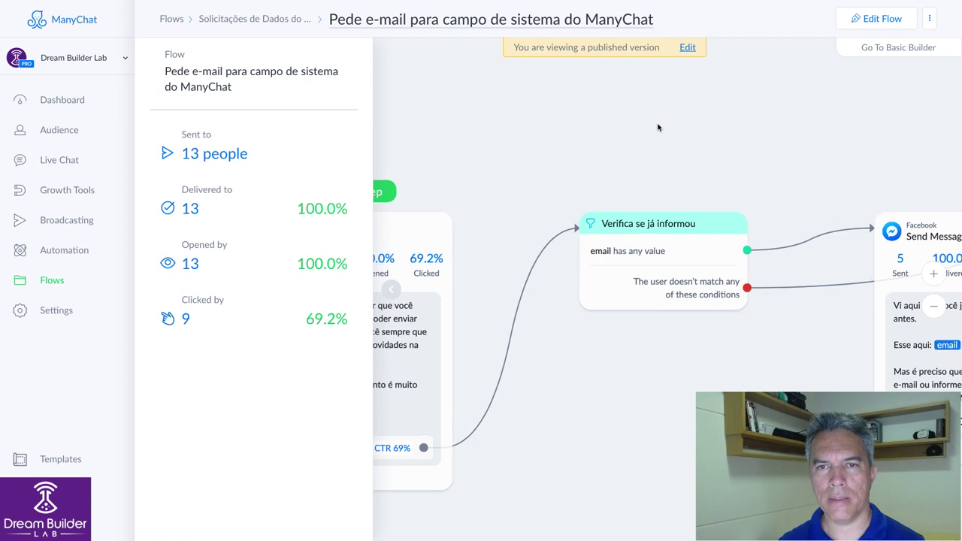
left_click_drag(526, 199, 675, 143)
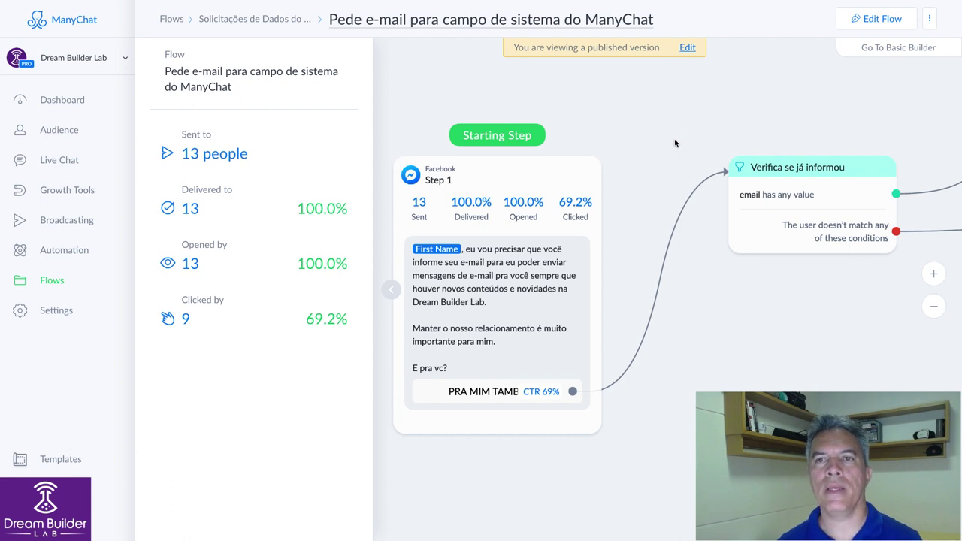
scroll(675, 143, "up", 1)
left_click_drag(633, 212, 647, 186)
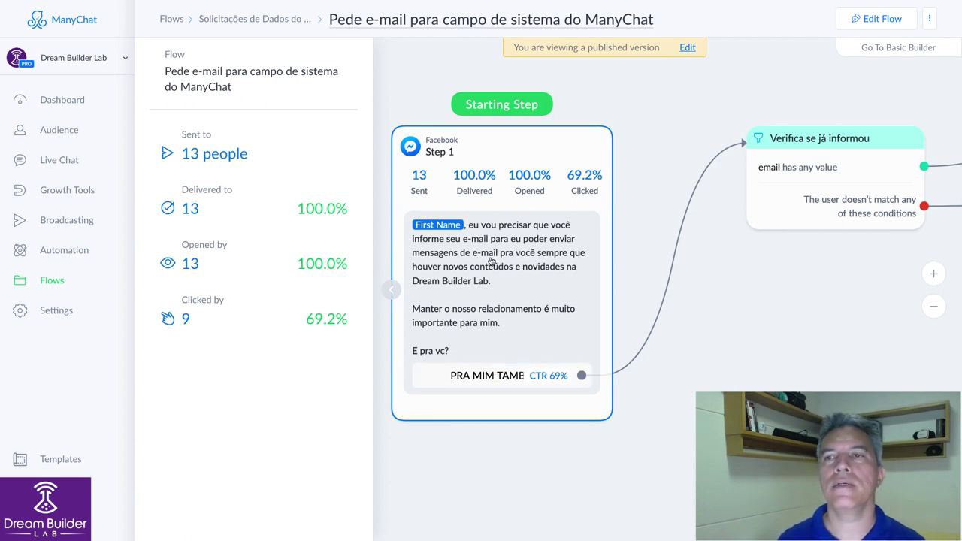
- Follow the flow from the "Verifica se já informou" condition through the confirmation message and e-mail reply step to the Email condition
left_click_drag(803, 291, 593, 336)
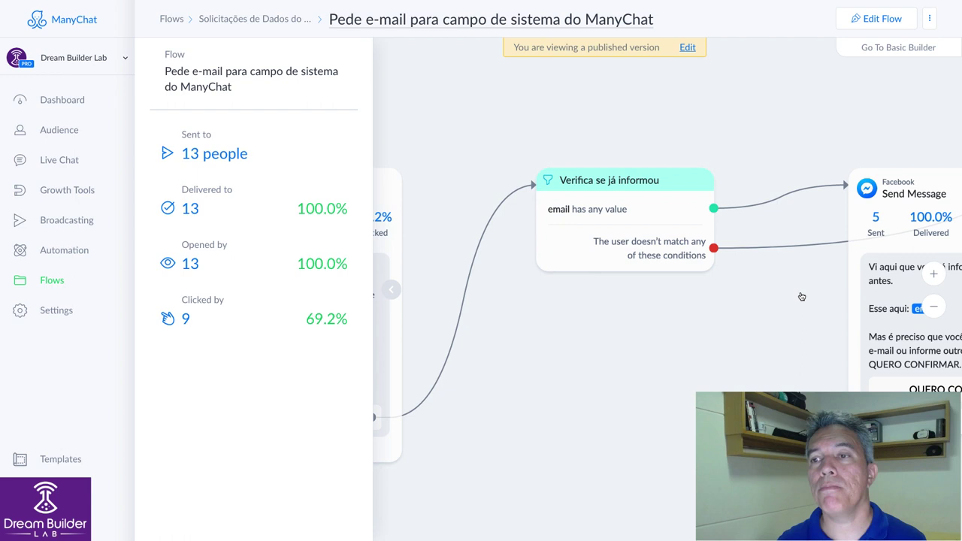
left_click_drag(721, 303, 499, 249)
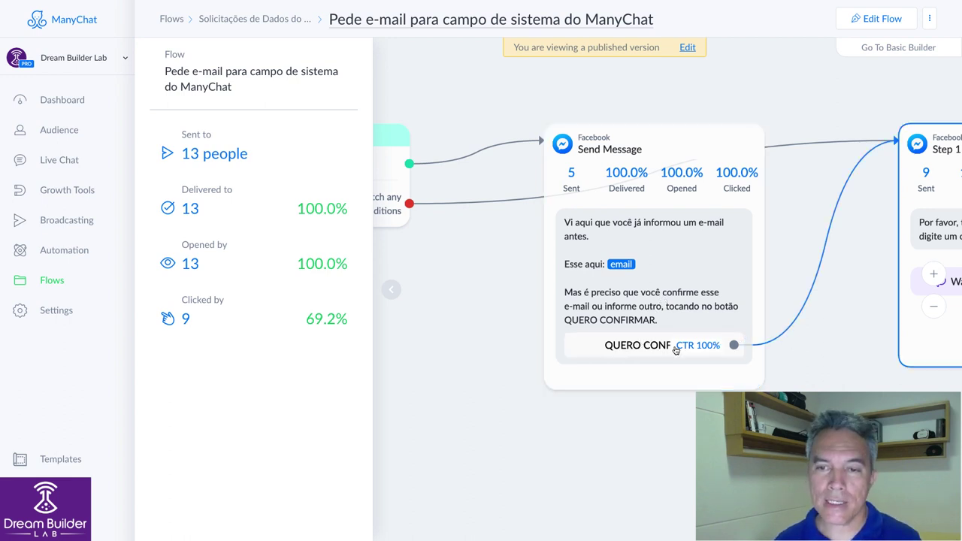
left_click_drag(773, 372, 853, 356)
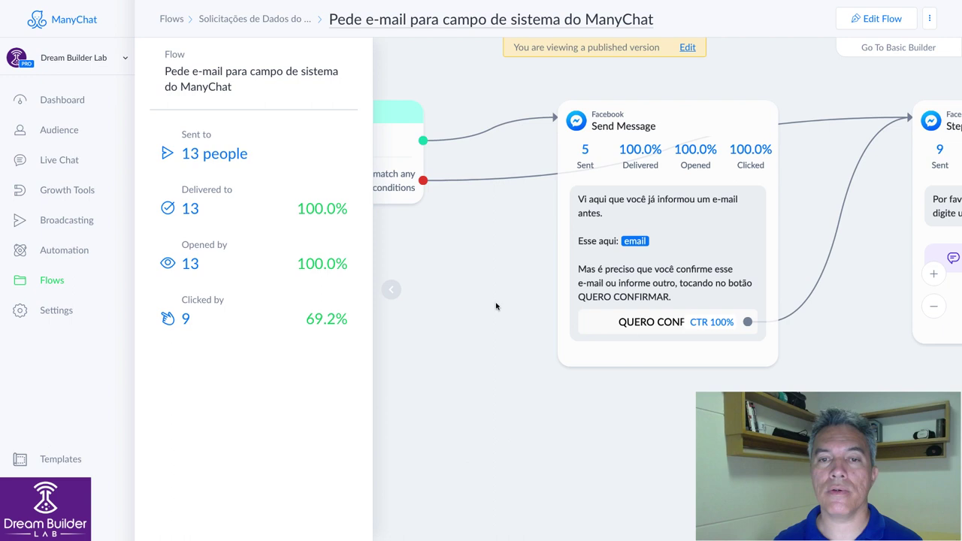
left_click_drag(497, 303, 704, 384)
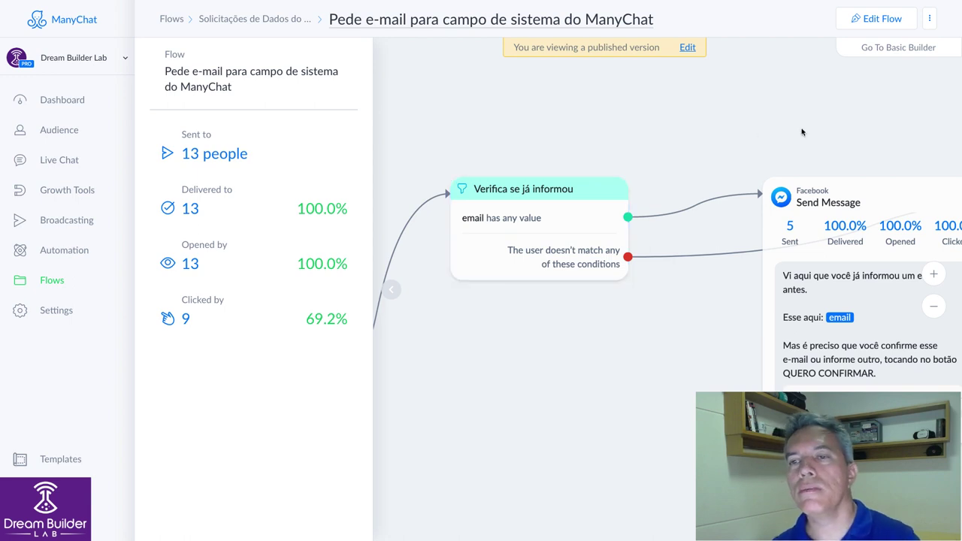
scroll(639, 175, "right", 5)
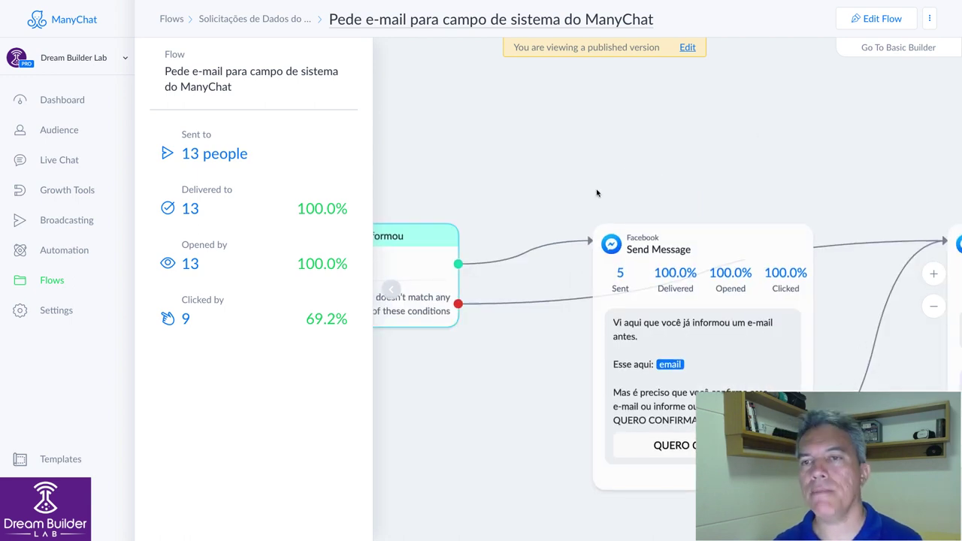
left_click_drag(782, 163, 569, 157)
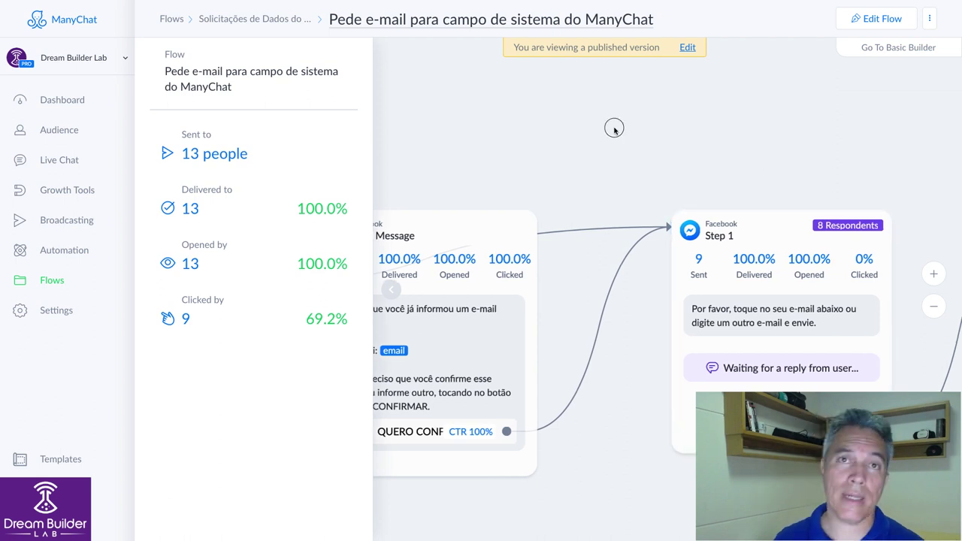
left_click_drag(614, 127, 533, 103)
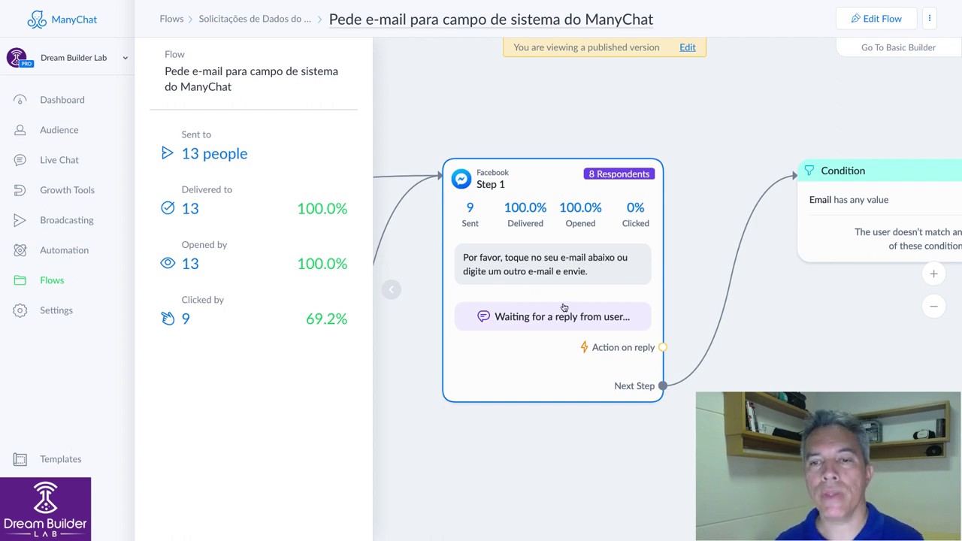
left_click(806, 343)
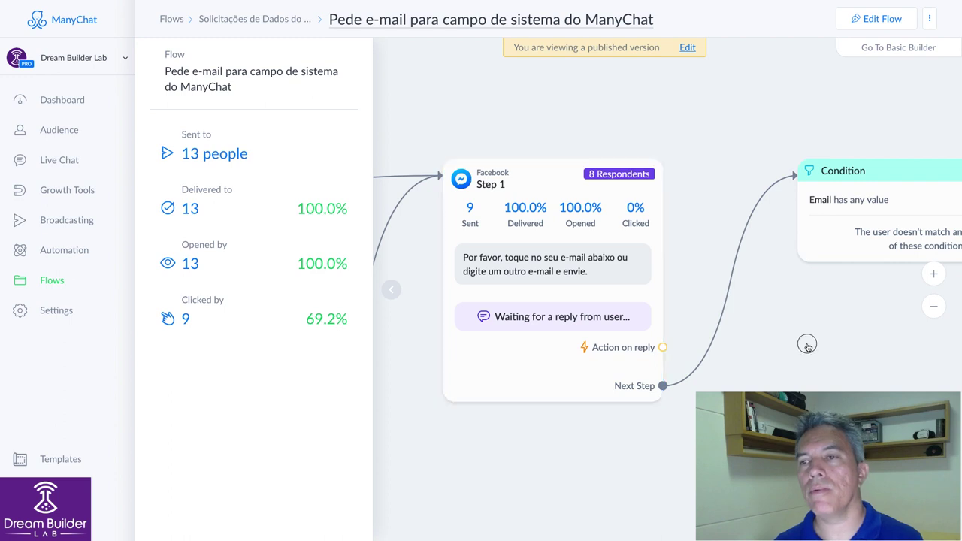
left_click_drag(798, 344, 569, 344)
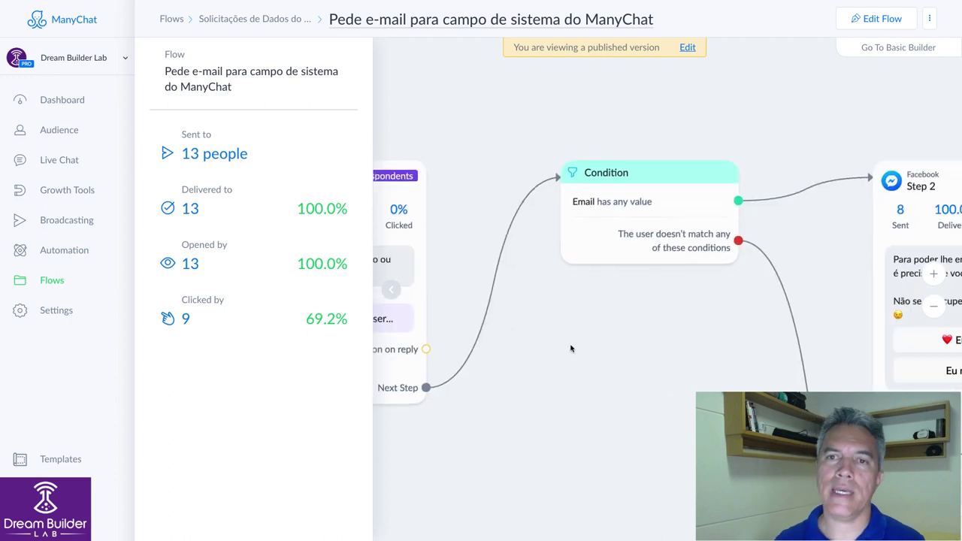
- Check the Email condition in the published flow and open the details of the Step 1 message awaiting a reply
left_click(579, 208)
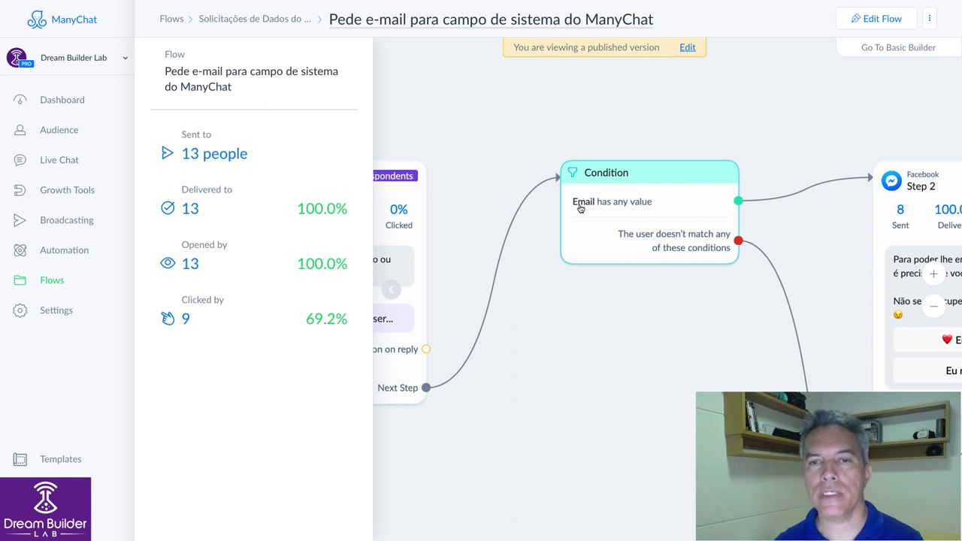
left_click_drag(556, 322, 758, 335)
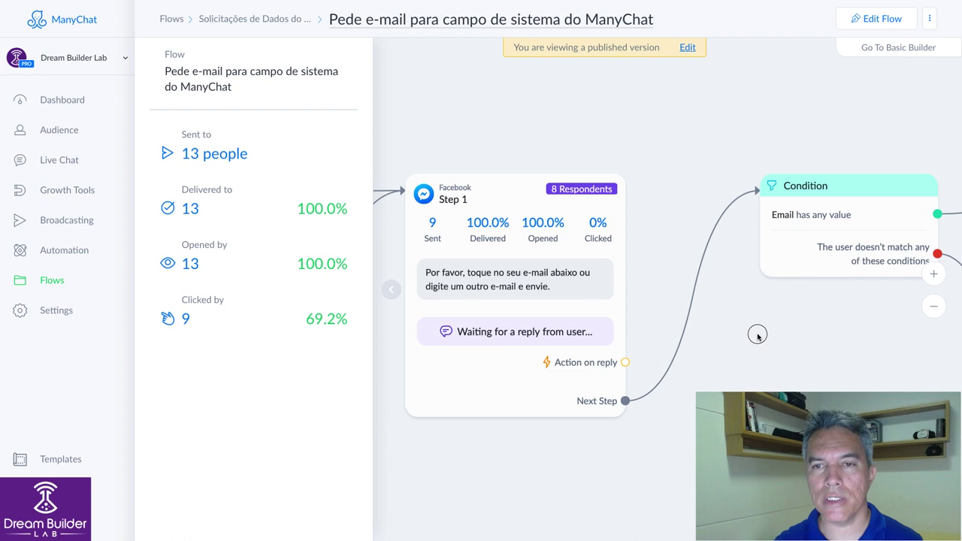
scroll(784, 305, "down", 1)
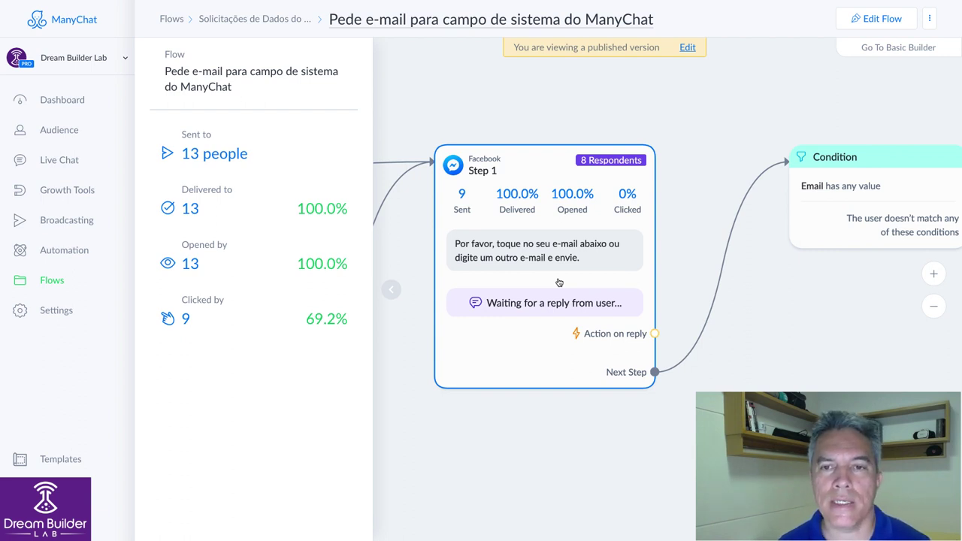
left_click(559, 282)
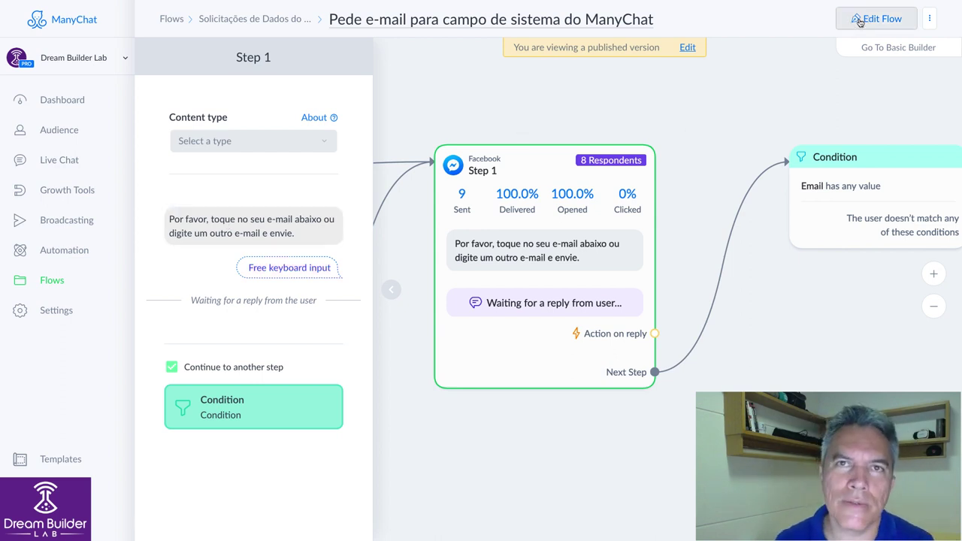
- Put the flow into edit mode and open Step 1's e-mail request text with its user input settings
left_click(861, 22)
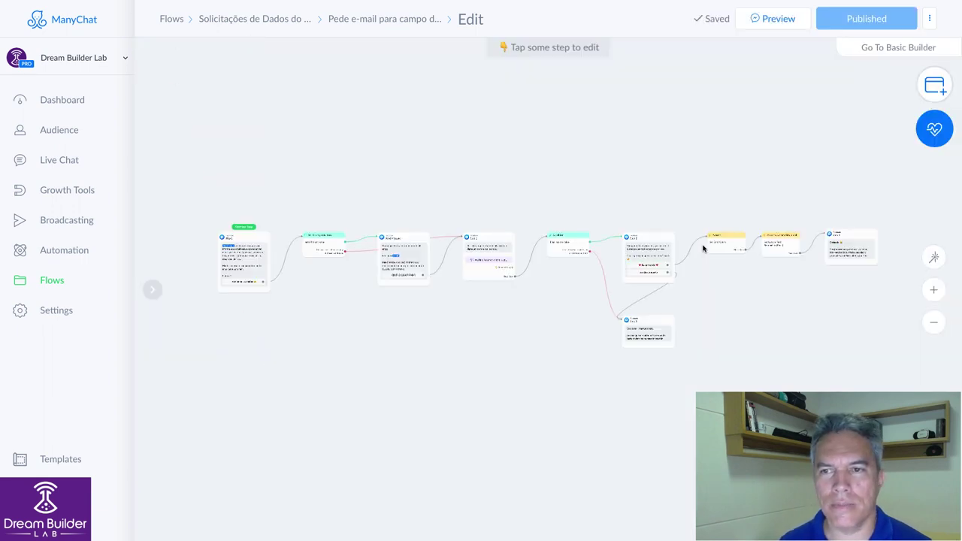
left_click(933, 291)
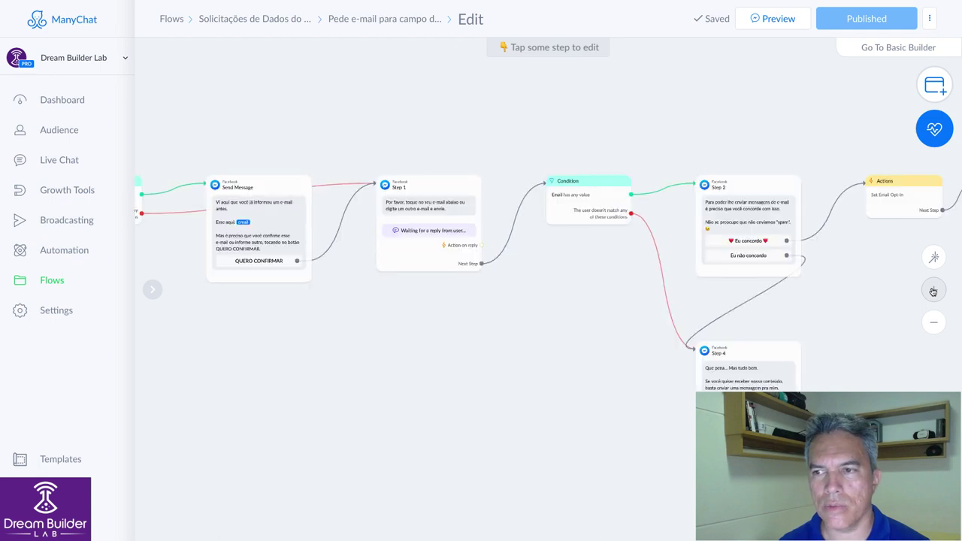
left_click(933, 291)
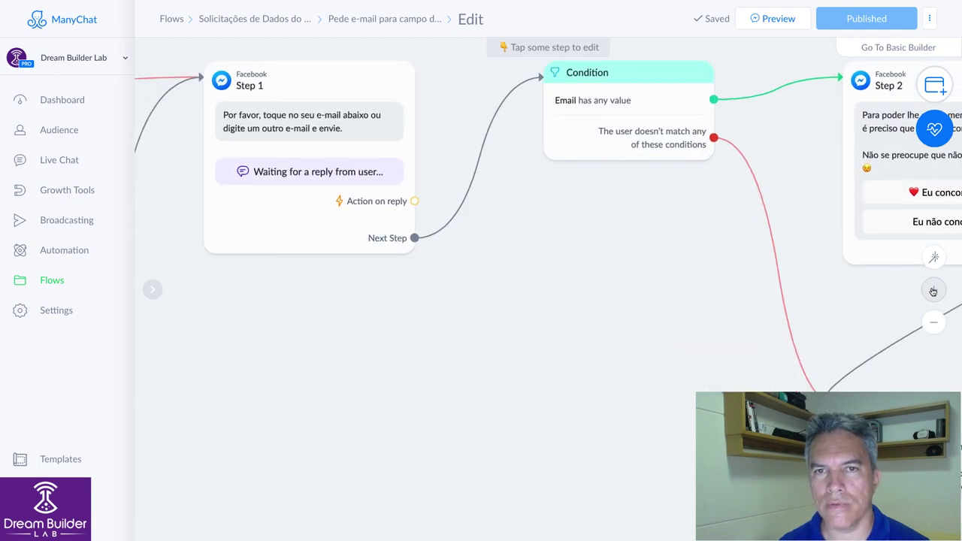
left_click_drag(548, 228, 612, 301)
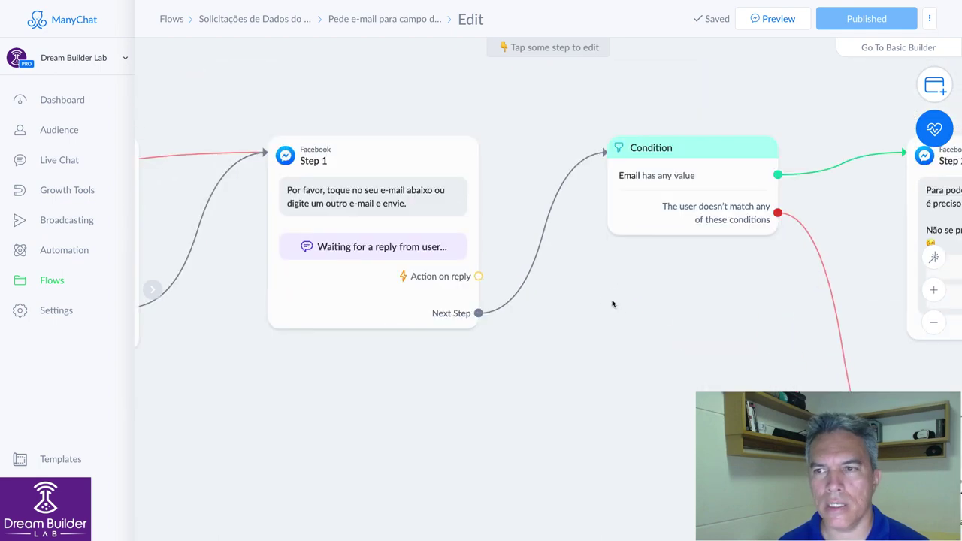
scroll(721, 324, "up", 3)
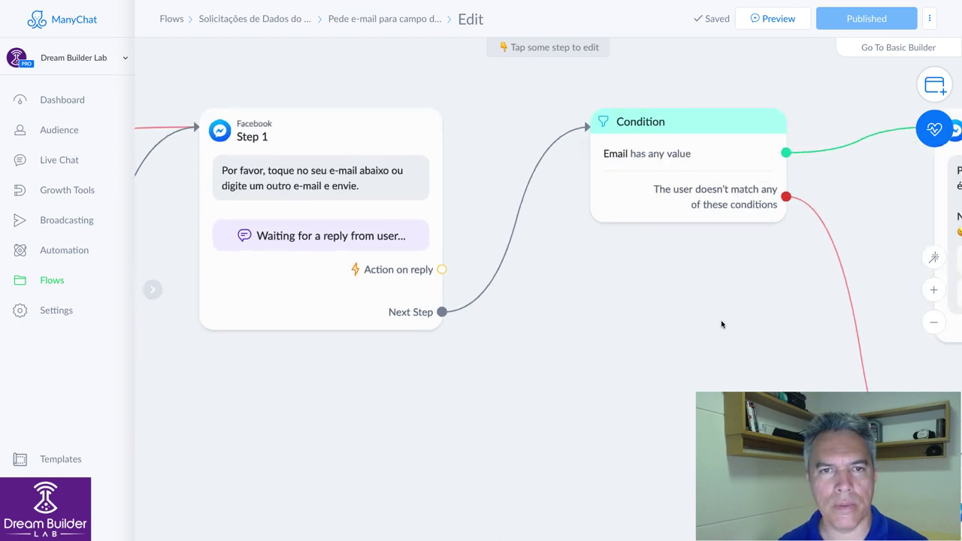
left_click_drag(567, 290, 747, 327)
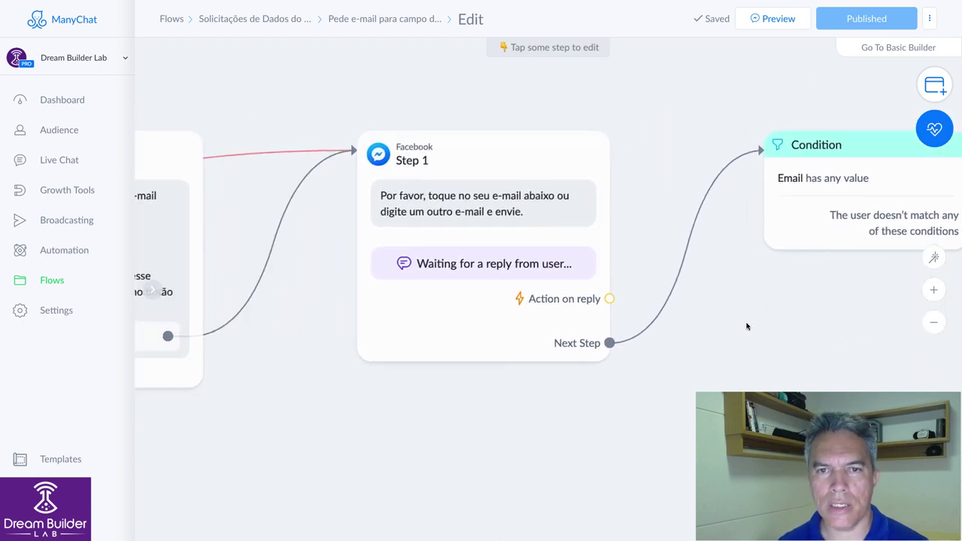
left_click(535, 234)
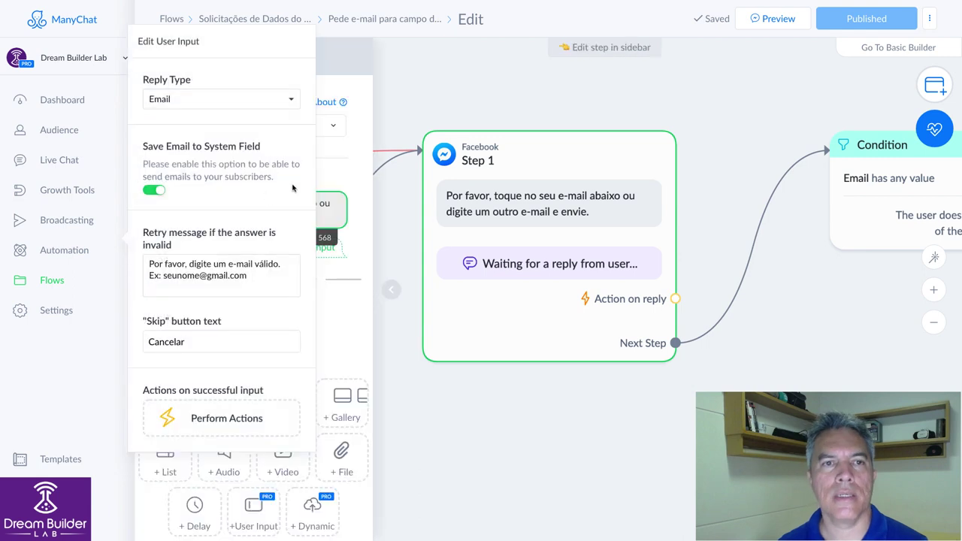
- Examine Step 1's content blocks and user input settings, including reply type, saving to the system field, retry message and skip text
left_click(355, 123)
mouse_move(258, 213)
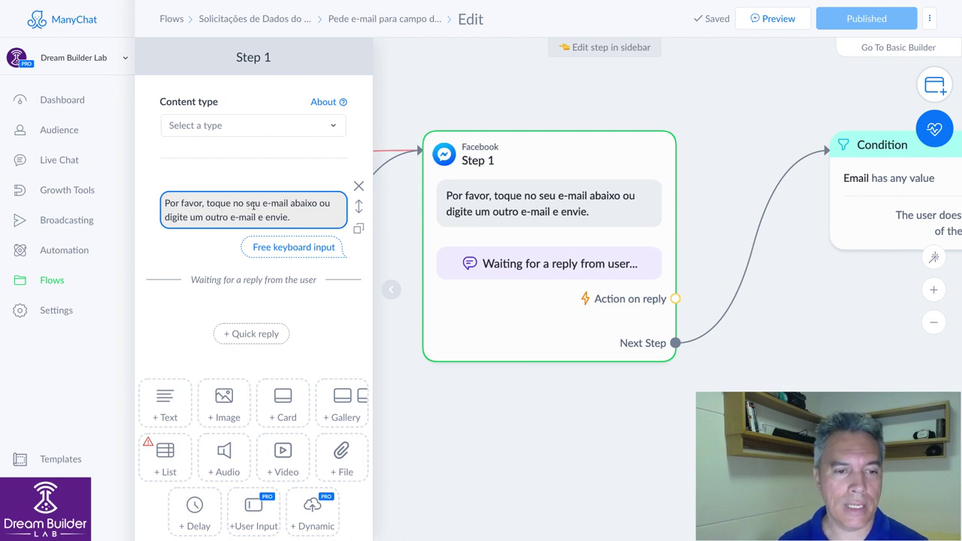
scroll(193, 363, "down", 2)
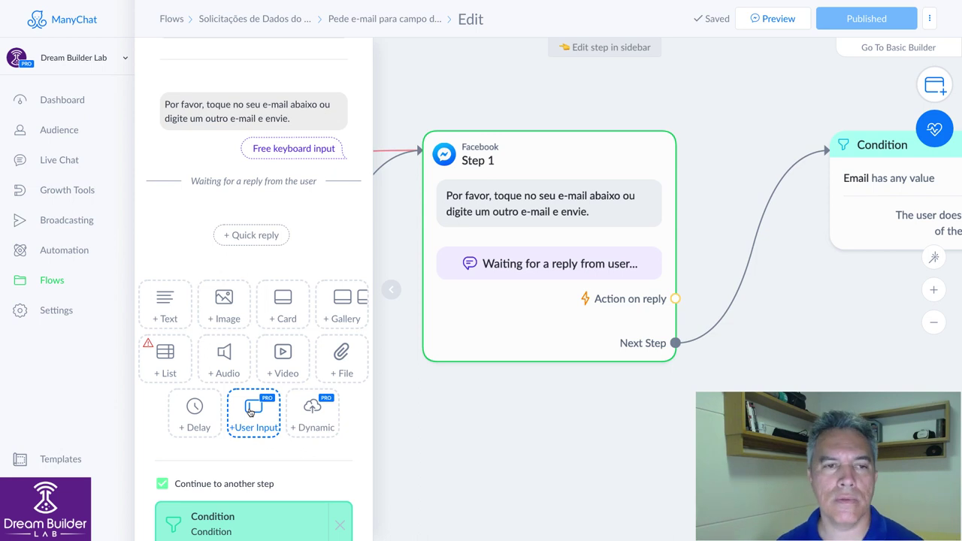
scroll(179, 230, "up", 2)
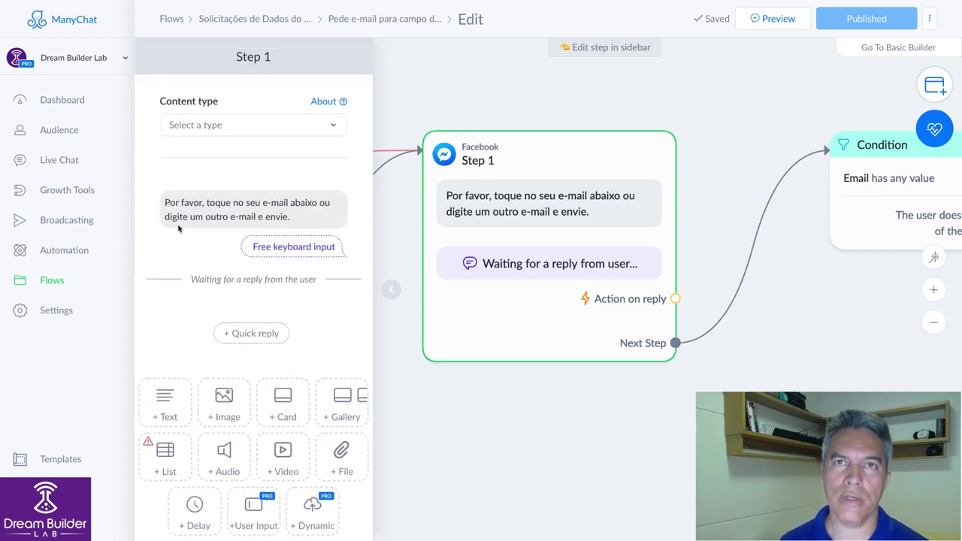
left_click(297, 217)
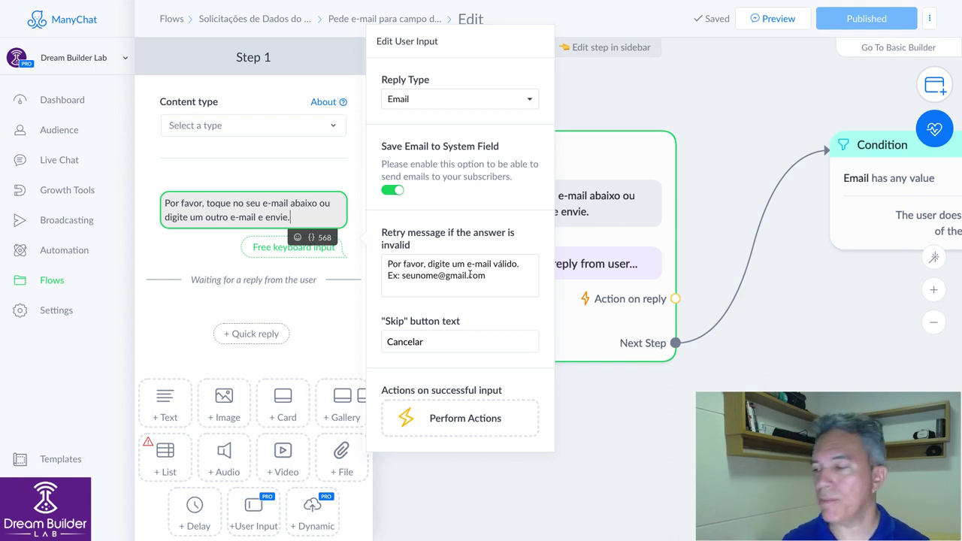
left_click(800, 337)
left_click(231, 325)
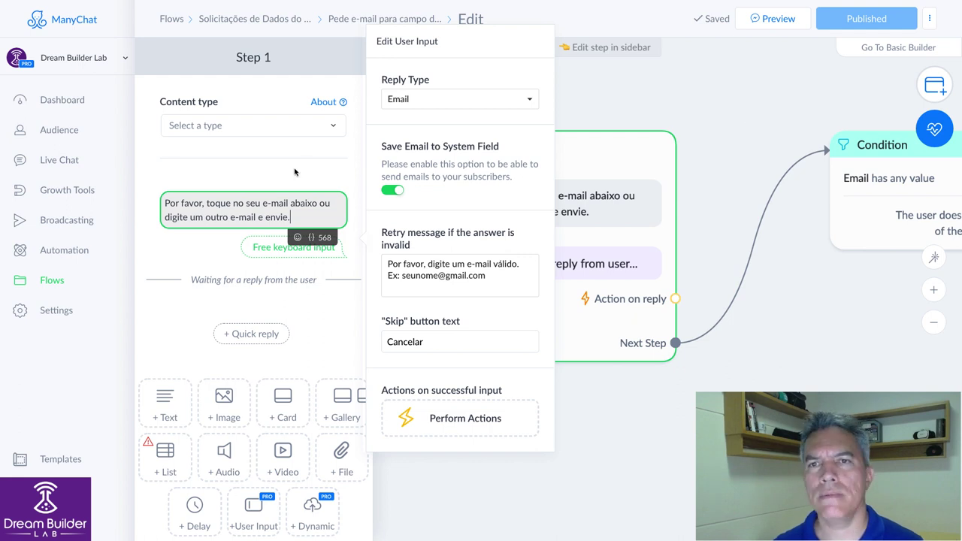
left_click(640, 191)
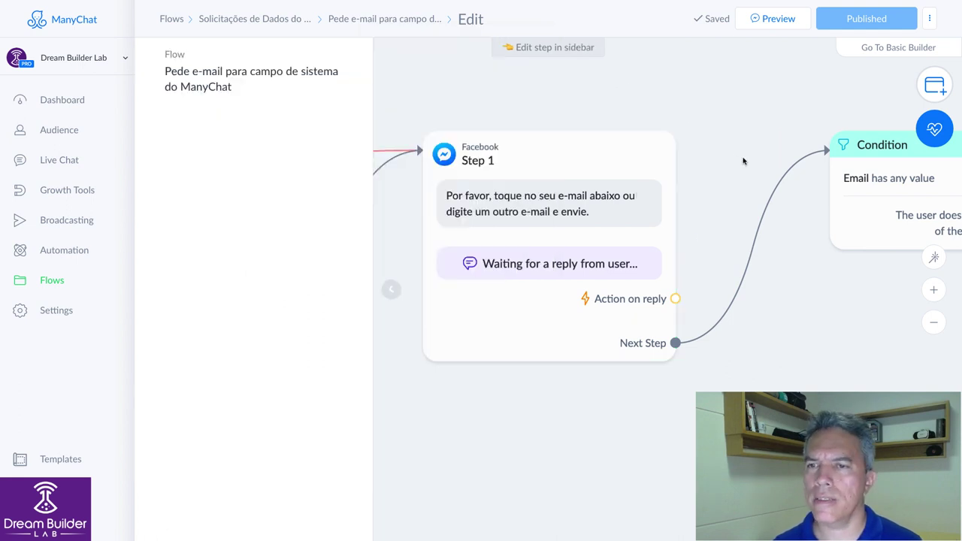
- Follow both branches of the Email condition to the Step 2 consent question and the Step 4 refusal message
left_click(712, 360)
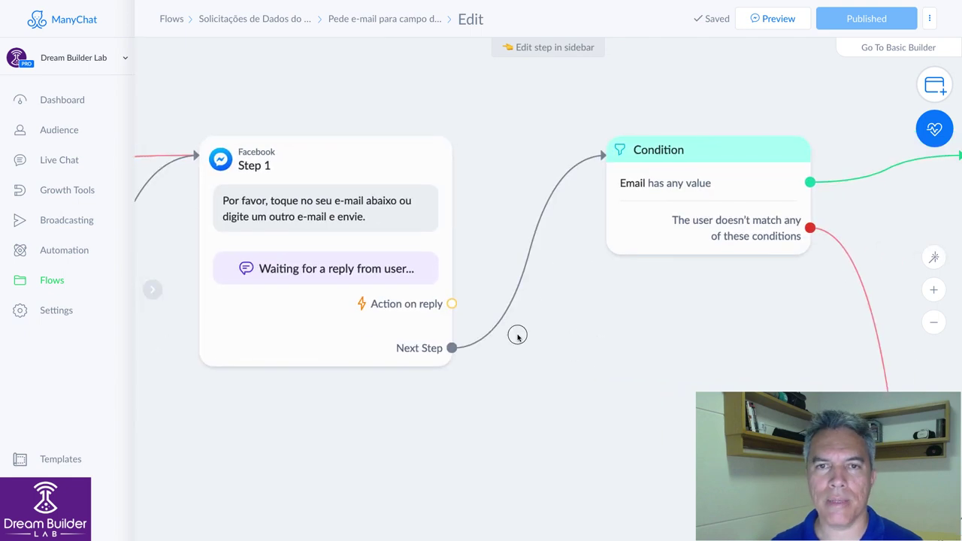
left_click_drag(518, 336, 402, 354)
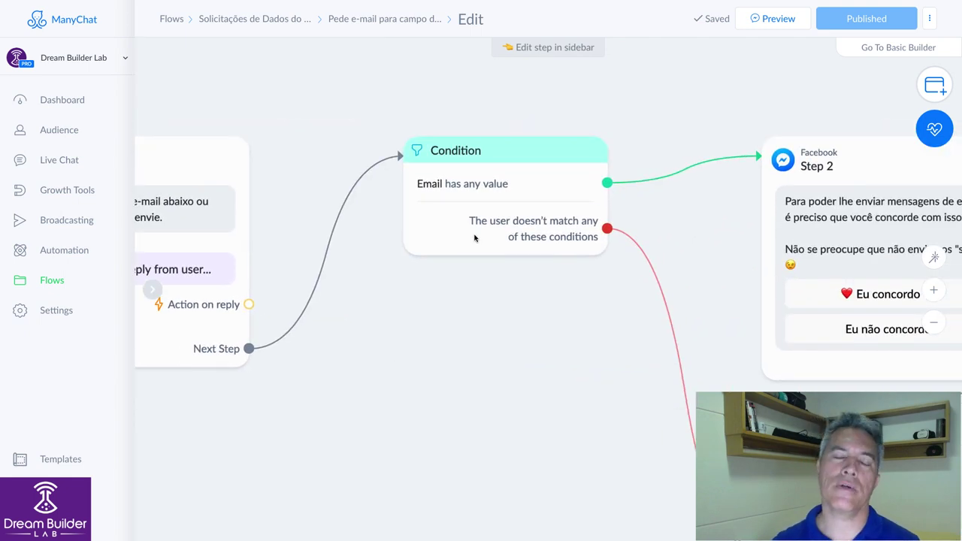
left_click(422, 198)
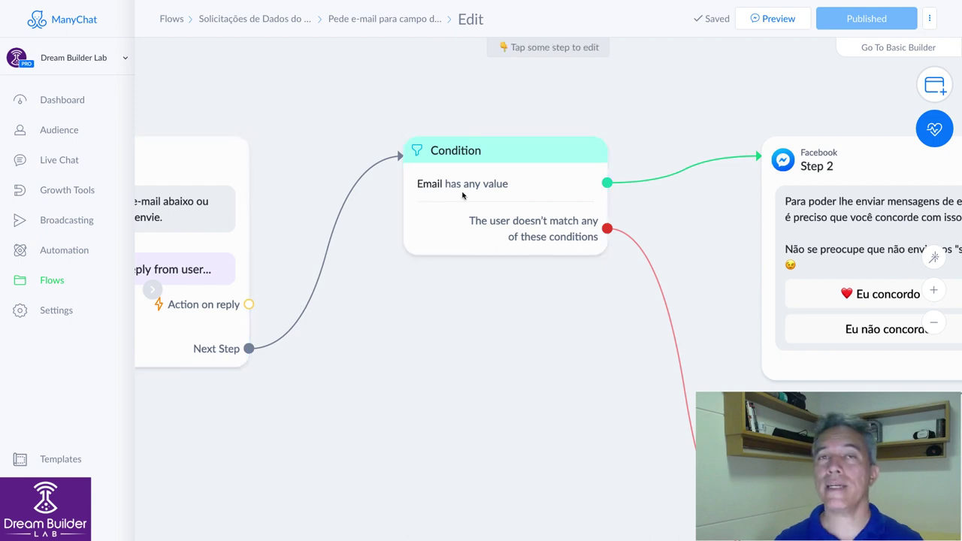
mouse_move(462, 194)
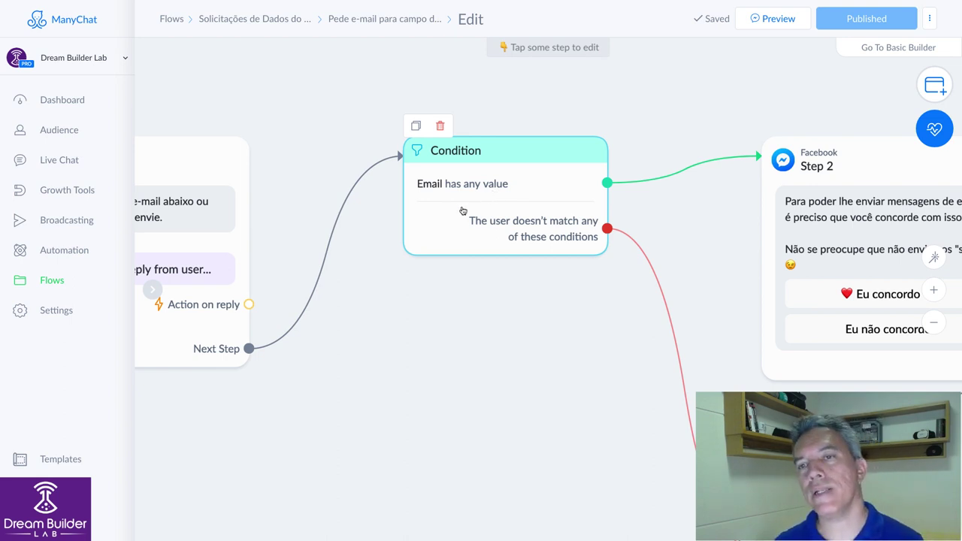
left_click_drag(591, 223, 497, 204)
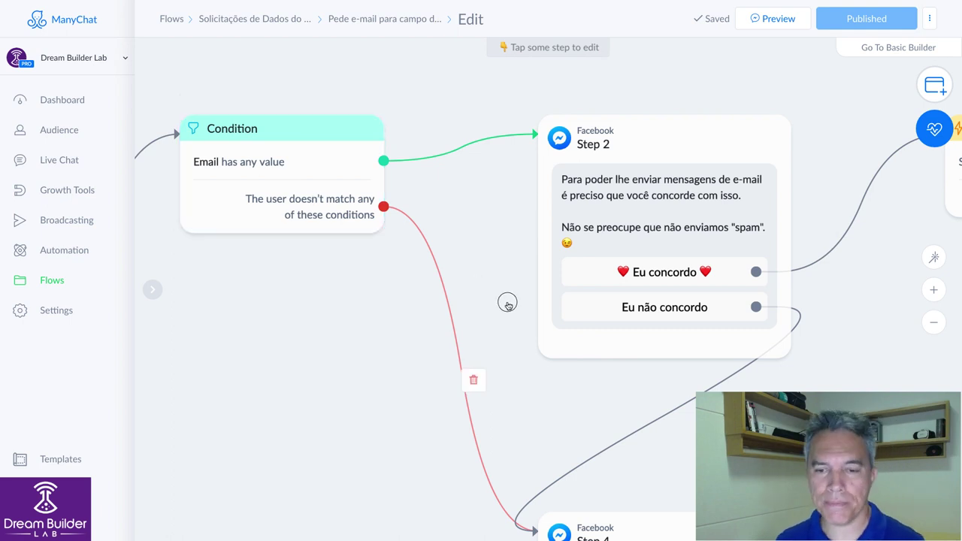
left_click_drag(508, 303, 418, 128)
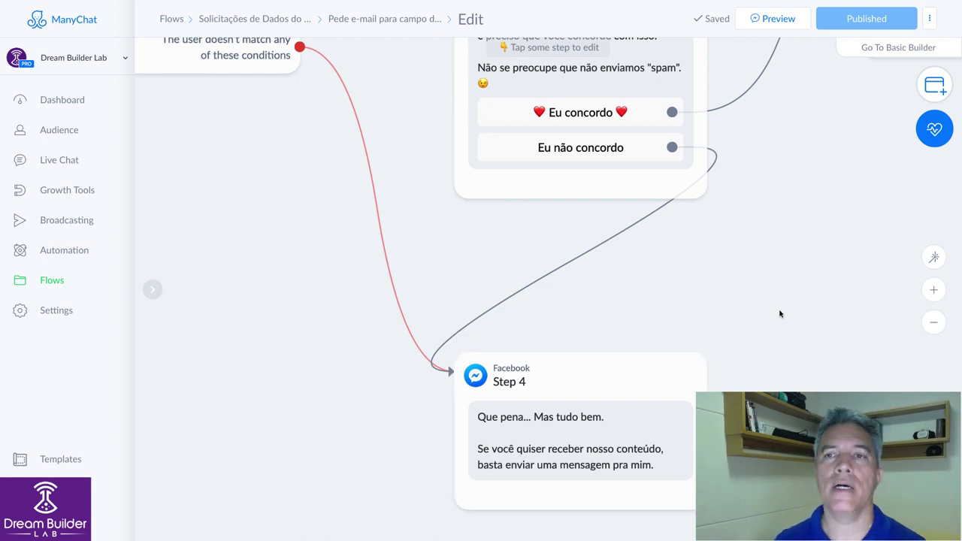
left_click_drag(779, 315, 586, 399)
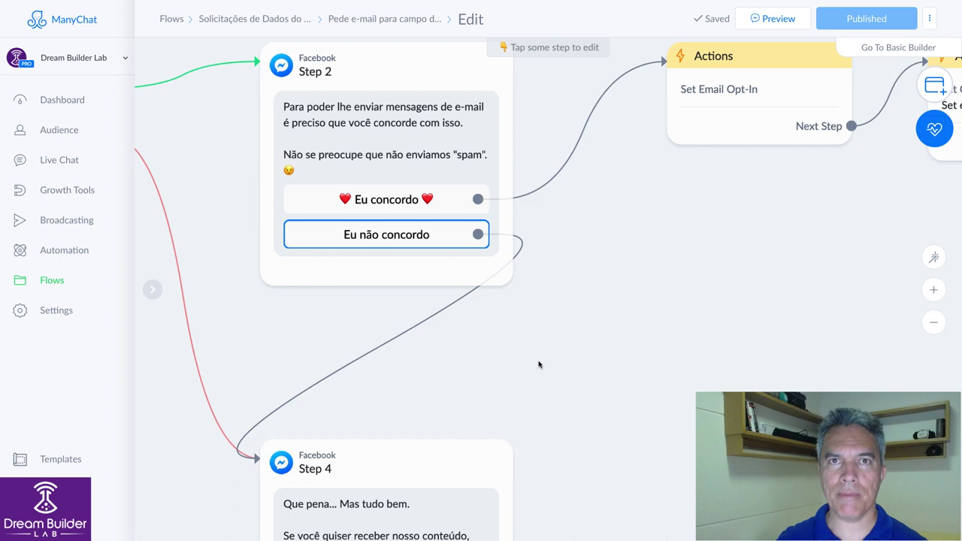
- Examine the "Eu concordo" branch through Set Email Opt-In, "Atualiza Custom Field email" and the Step 3 thank-you message
left_click_drag(664, 248, 462, 363)
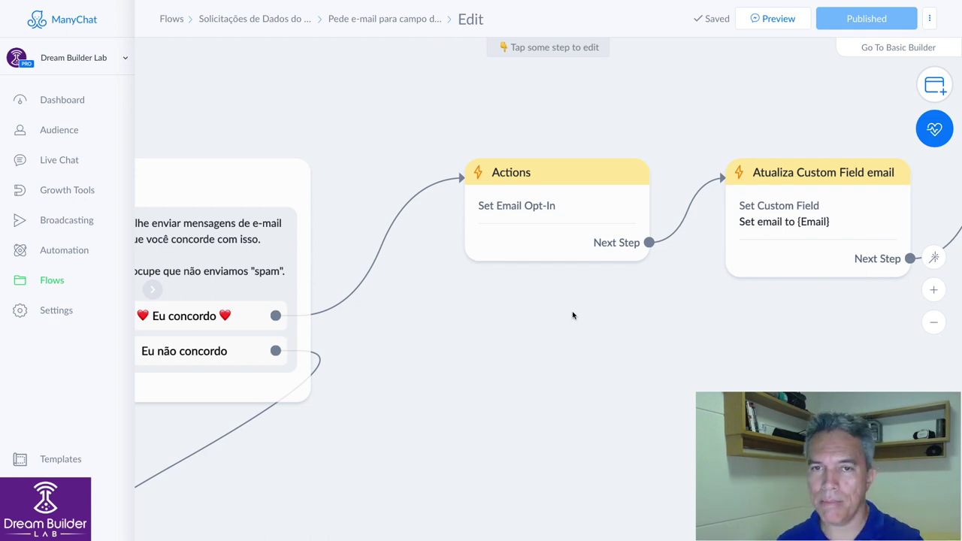
left_click(605, 314)
left_click_drag(605, 314, 411, 292)
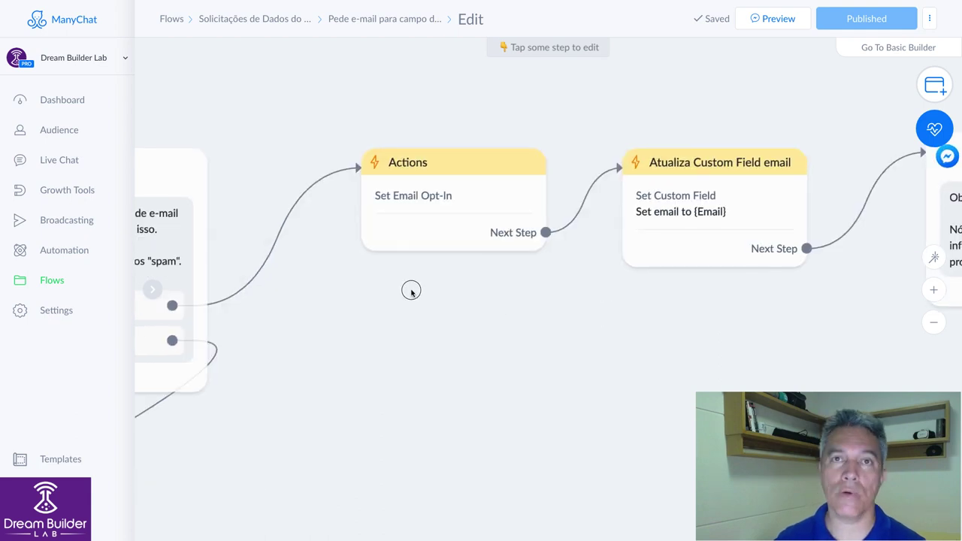
mouse_move(345, 186)
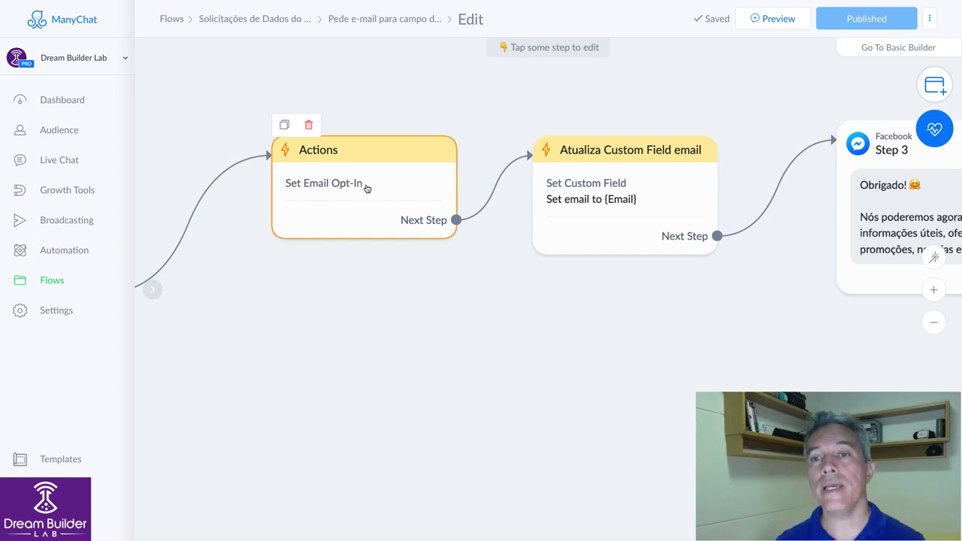
left_click_drag(655, 299, 539, 331)
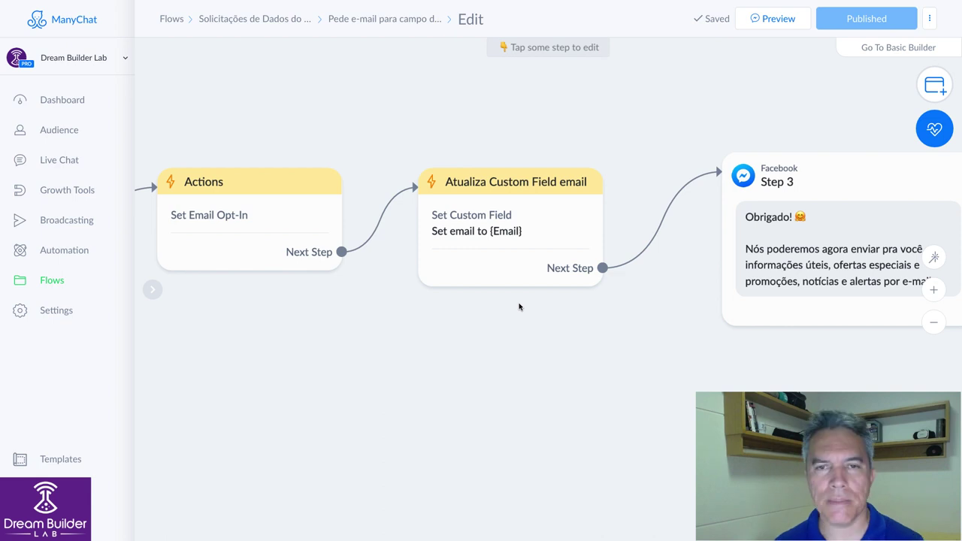
left_click(500, 222)
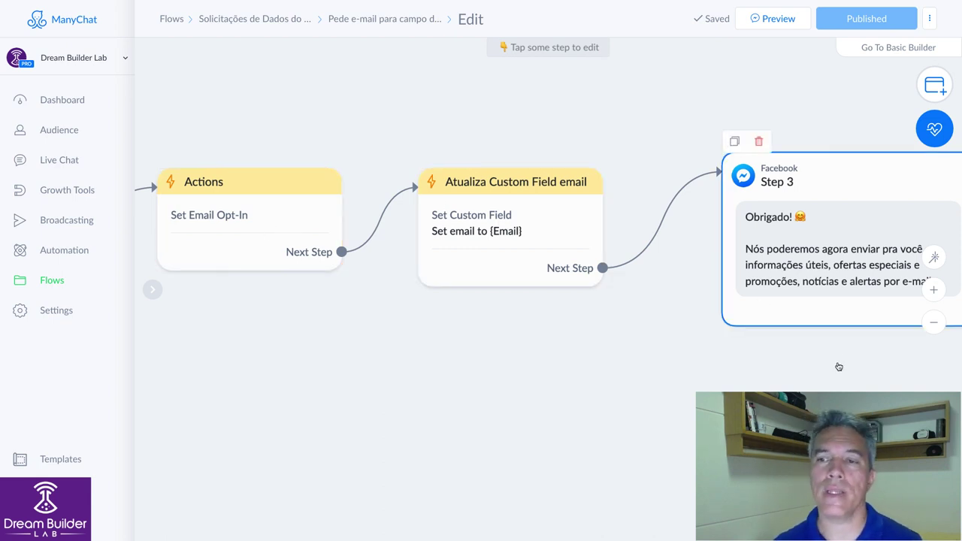
left_click_drag(837, 360, 602, 354)
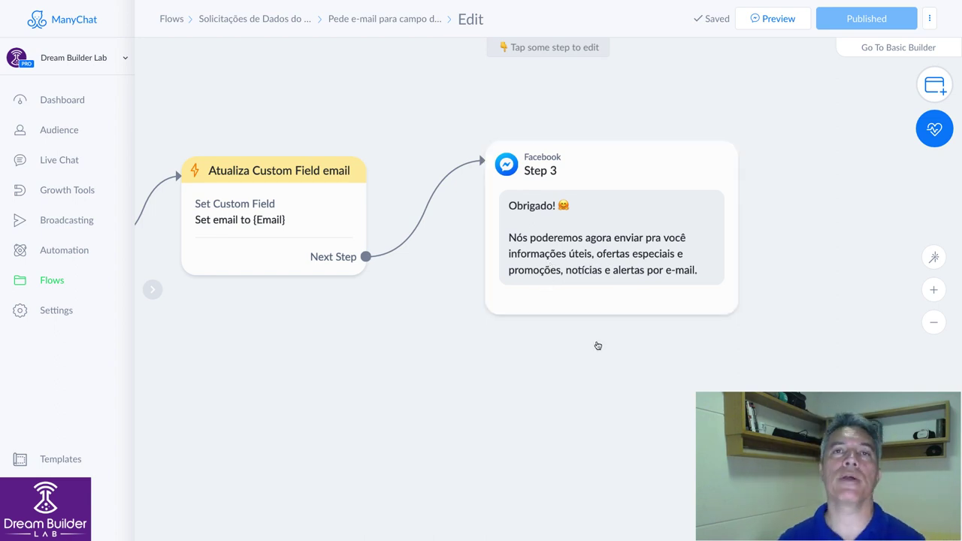
left_click_drag(341, 354, 643, 360)
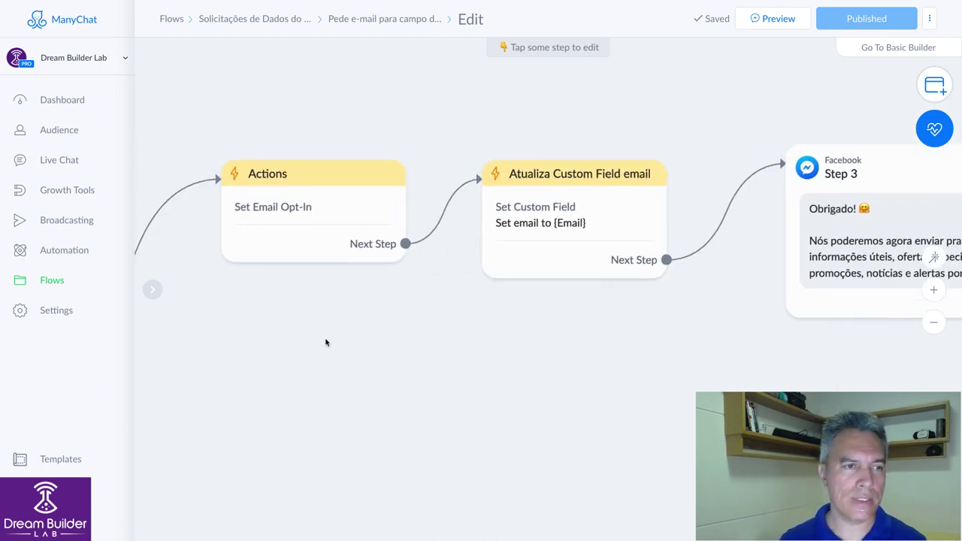
- Review the sent broadcast "Pede e-mail de sistema em 16dez2019" in the broadcast history and open the "Content" draft broadcast
left_click(64, 223)
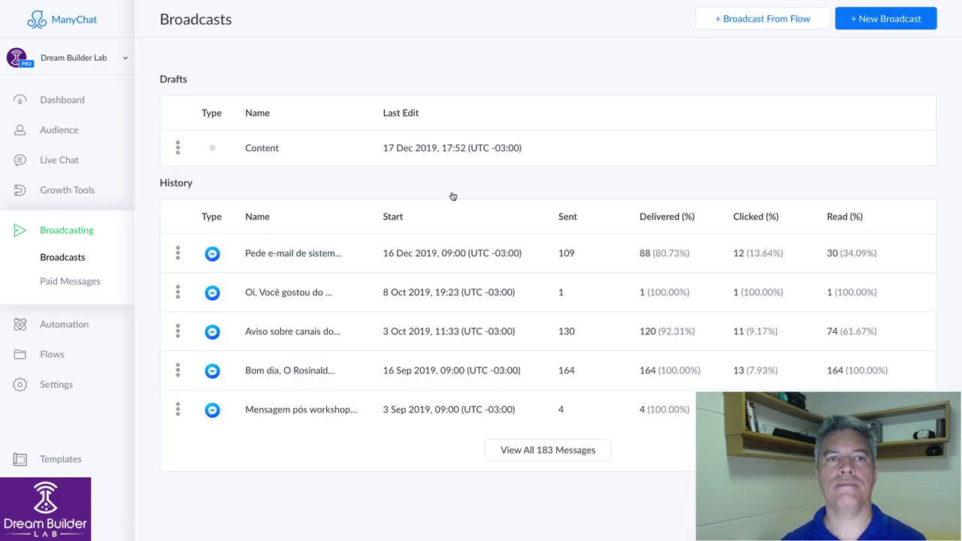
left_click(288, 257)
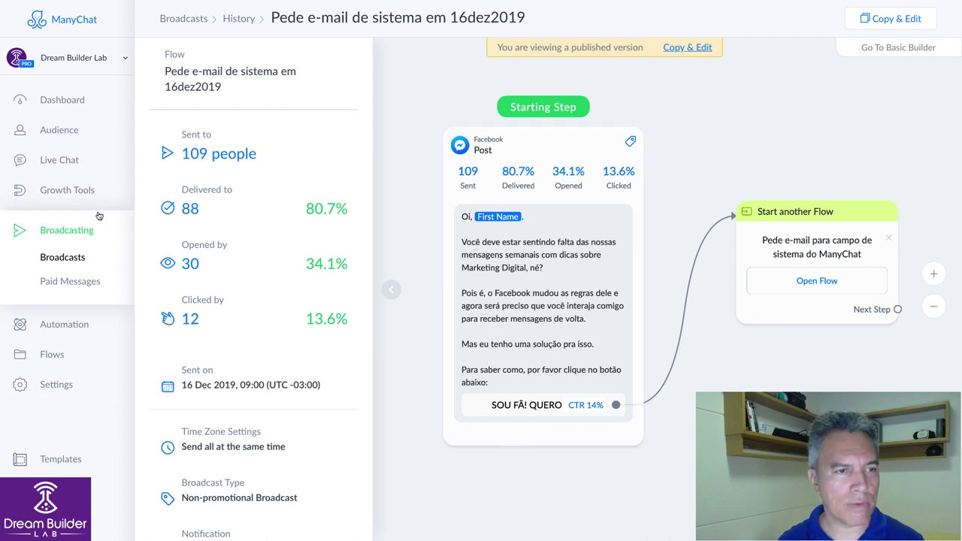
left_click(73, 257)
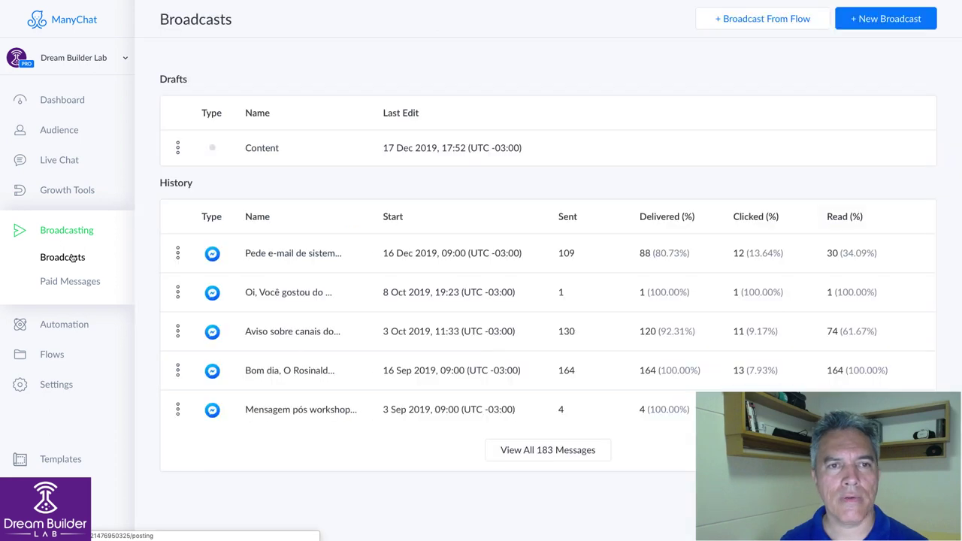
left_click(262, 148)
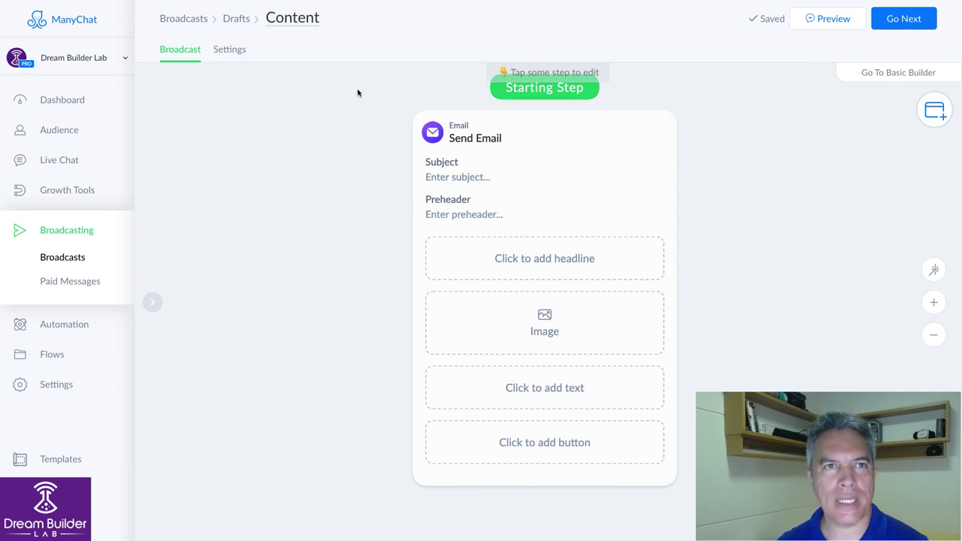
- Return to the broadcasts overview and create a new broadcast that starts with Messenger
left_click(183, 20)
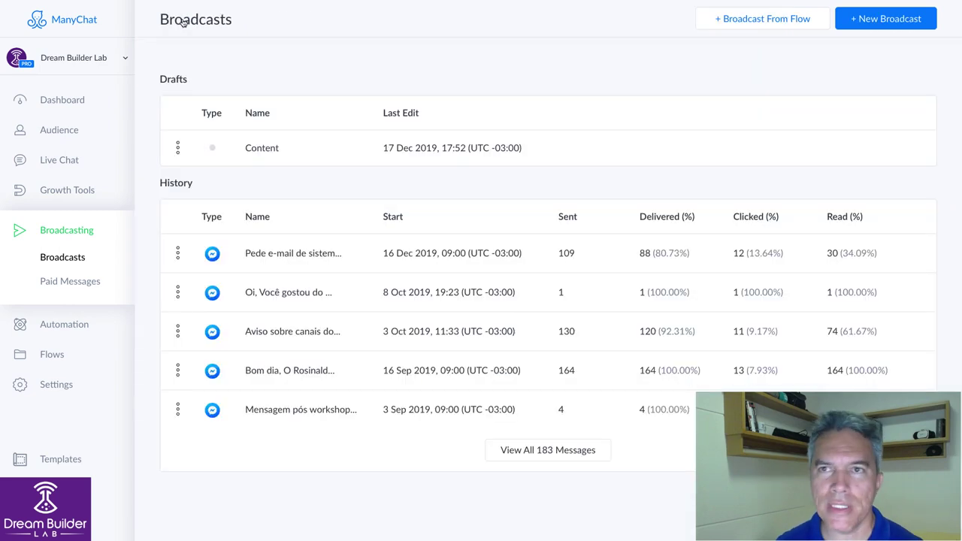
left_click(873, 20)
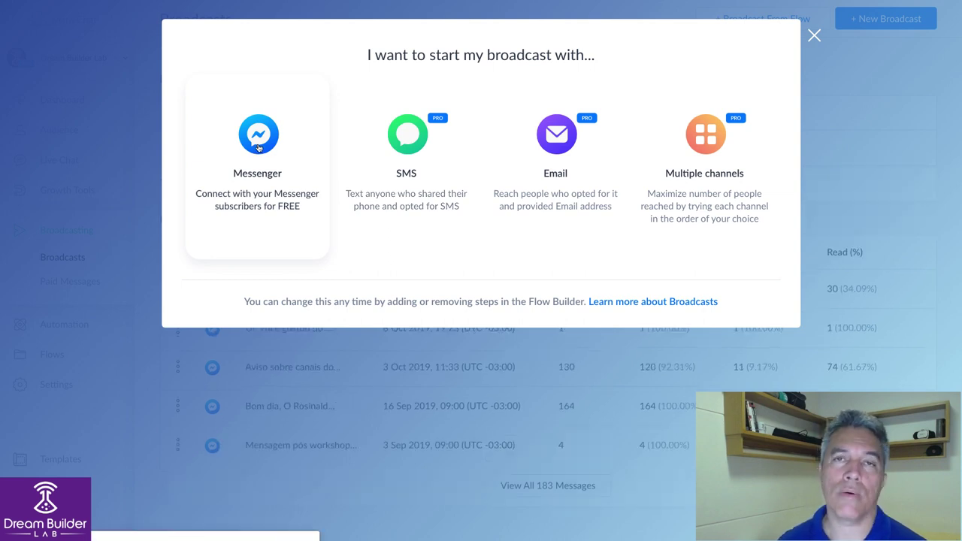
left_click(258, 148)
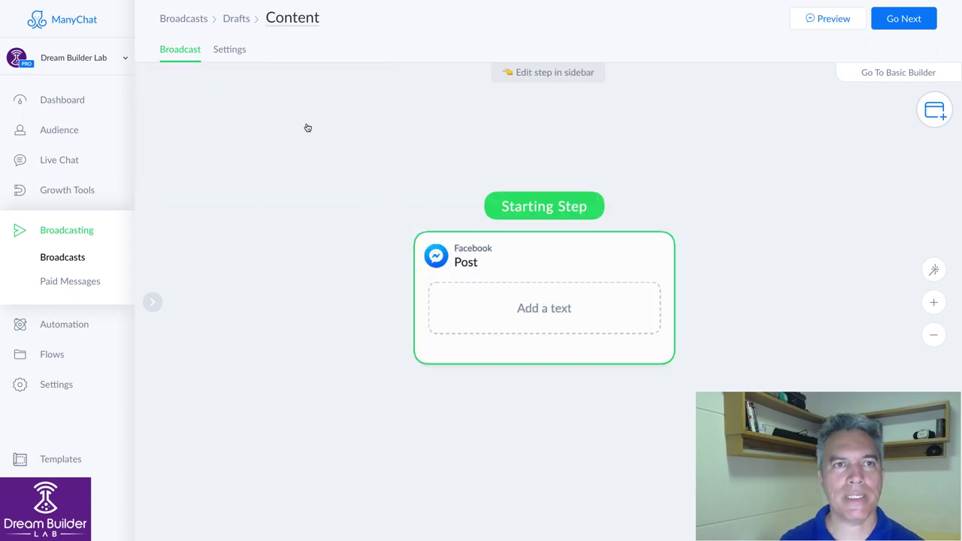
- Set the broadcast's content type to "Non-promotional or Mixed content (message tags applied)" in its settings
left_click(229, 49)
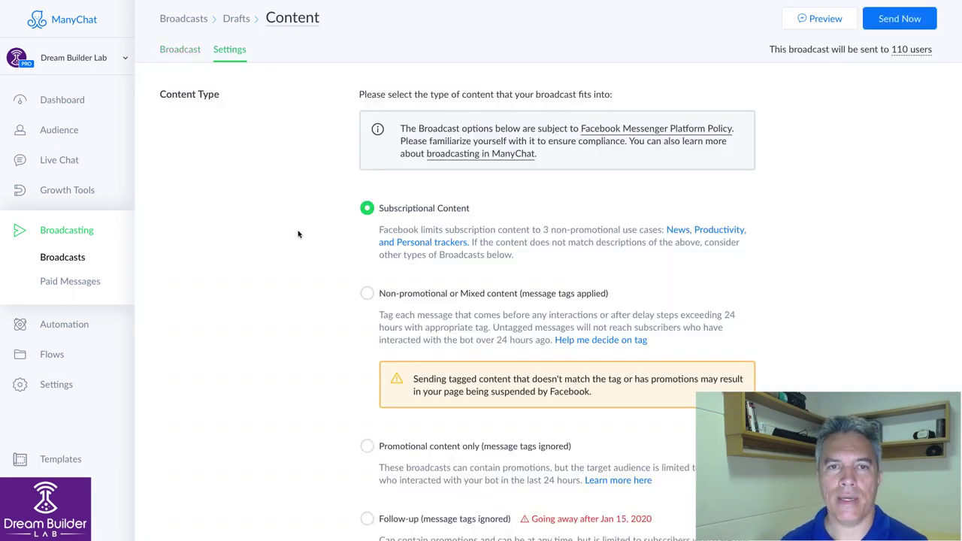
scroll(299, 233, "down", 1)
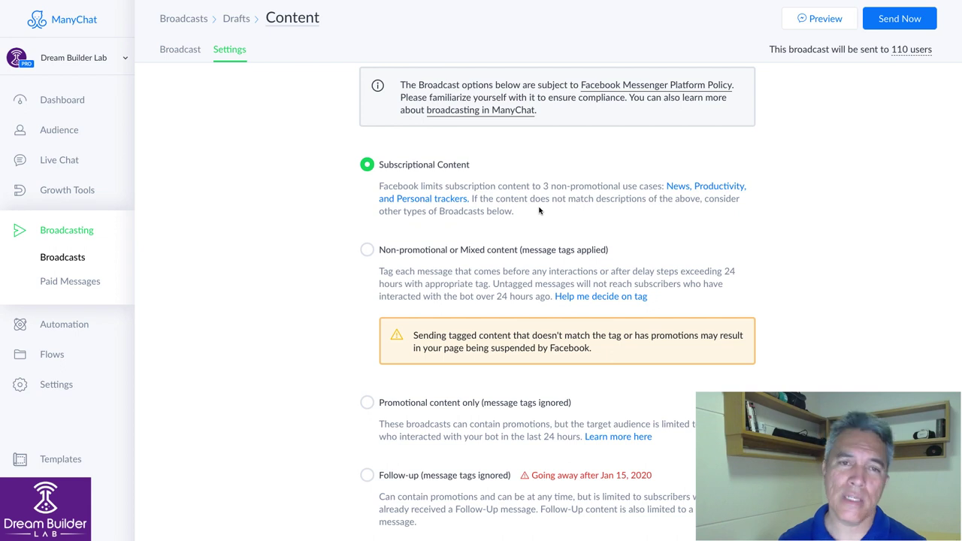
left_click(366, 251)
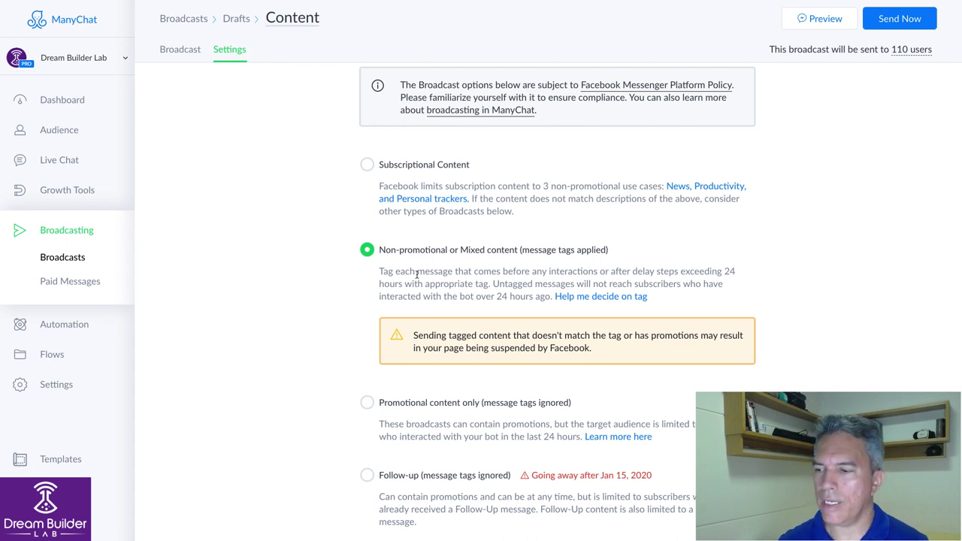
- Open the help for deciding on a tag, examine Facebook's supported message tags with their allowed and disallowed uses, and return to the ManyChat draft
left_click(613, 298)
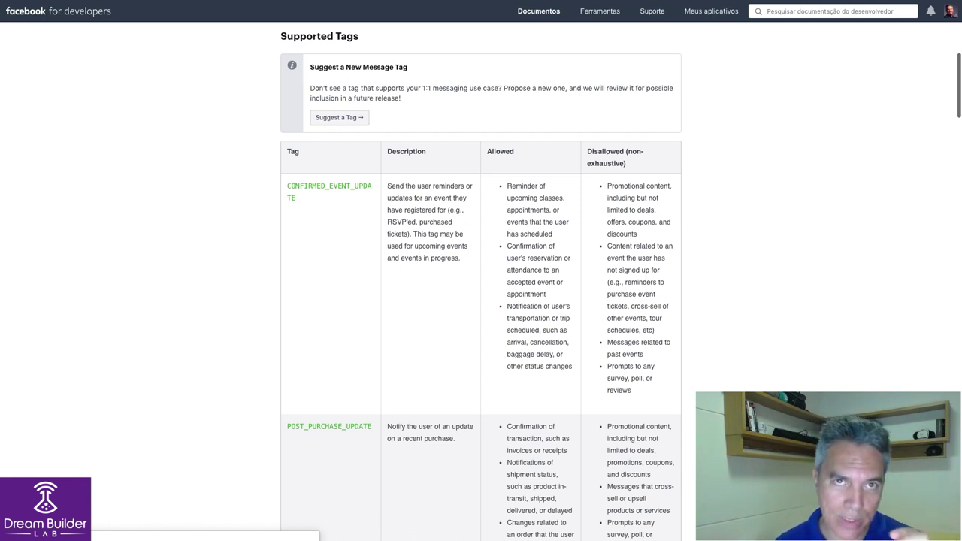
scroll(482, 284, "down", 3)
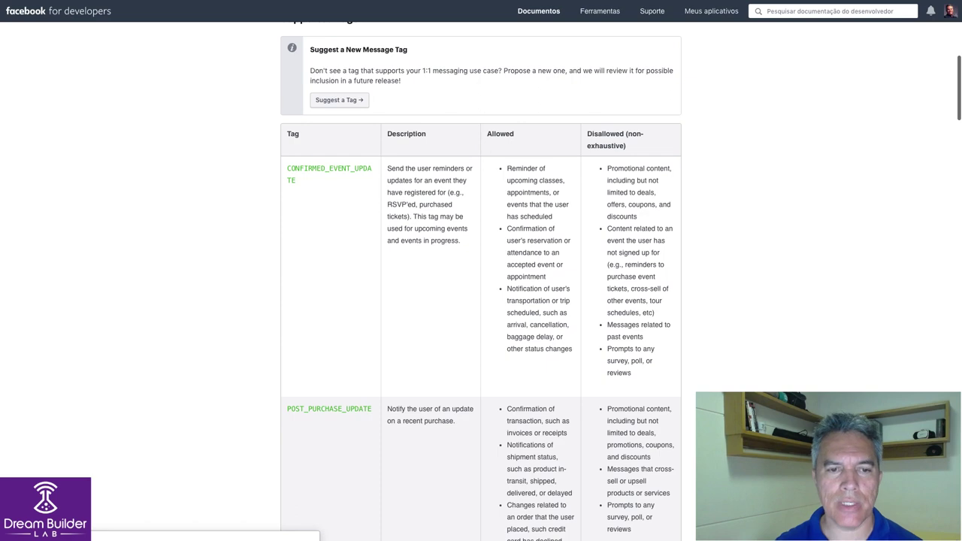
scroll(481, 281, "down", 8)
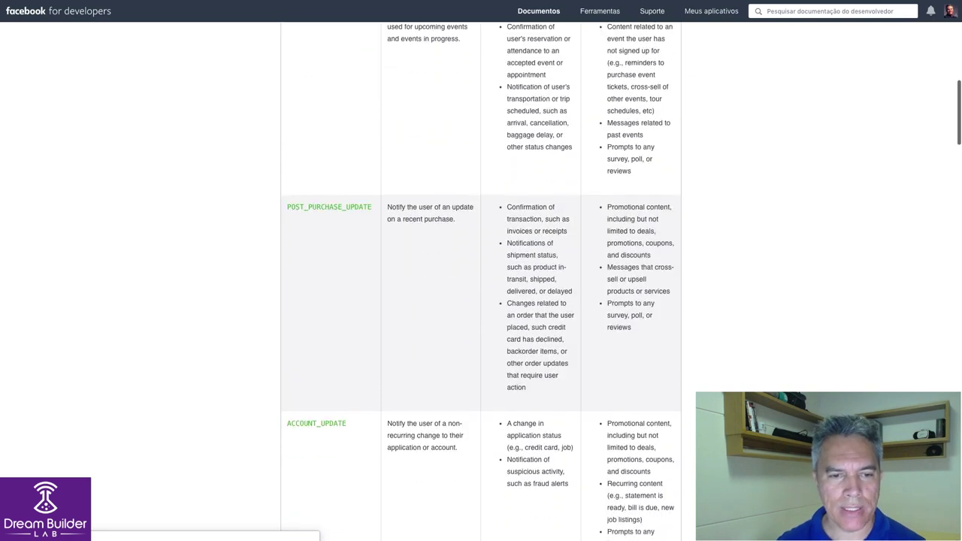
scroll(481, 281, "down", 4)
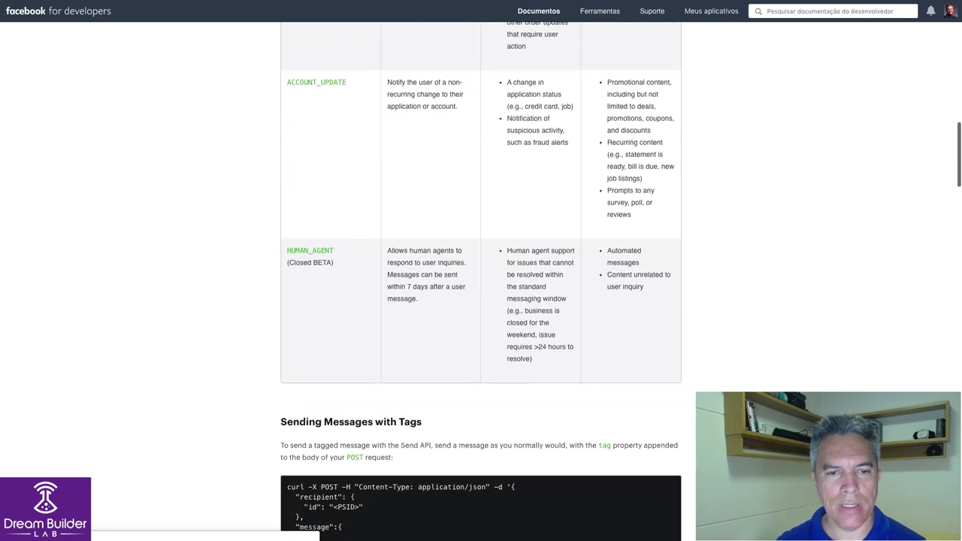
scroll(481, 281, "up", 5)
scroll(481, 281, "up", 9)
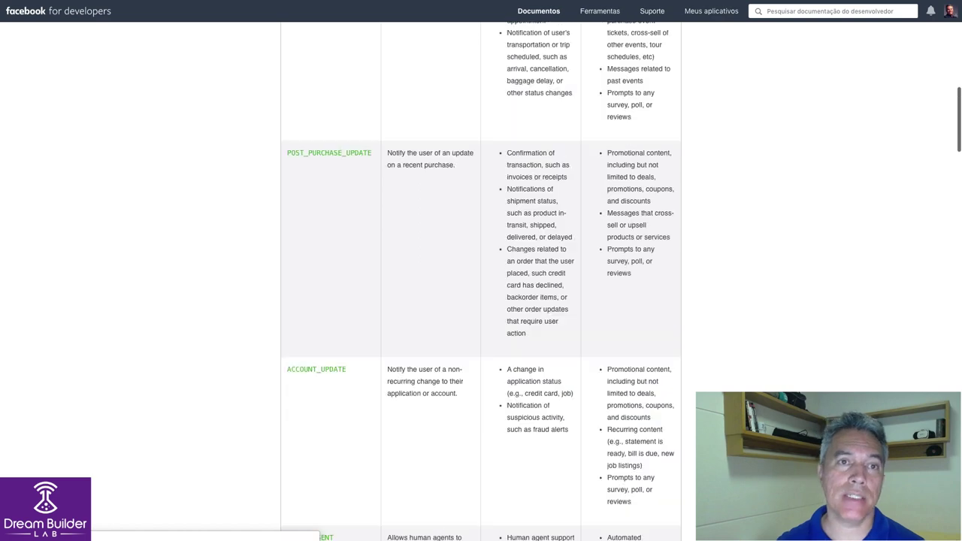
scroll(481, 281, "up", 1)
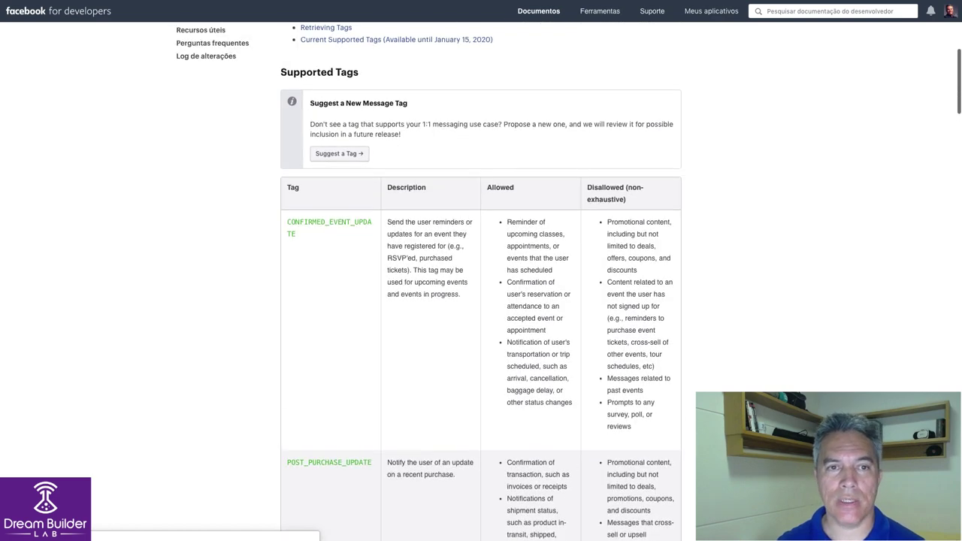
scroll(482, 281, "down", 2)
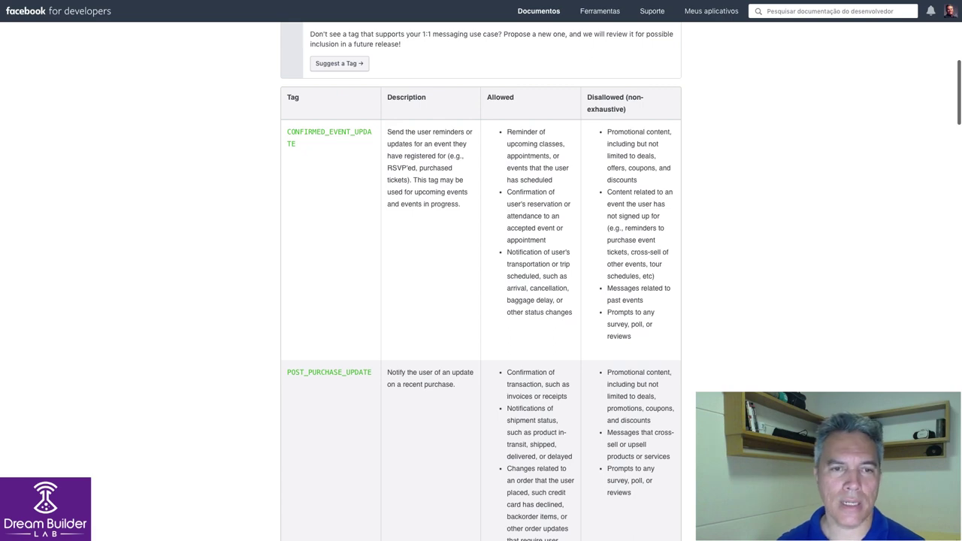
scroll(254, 369, "down", 6)
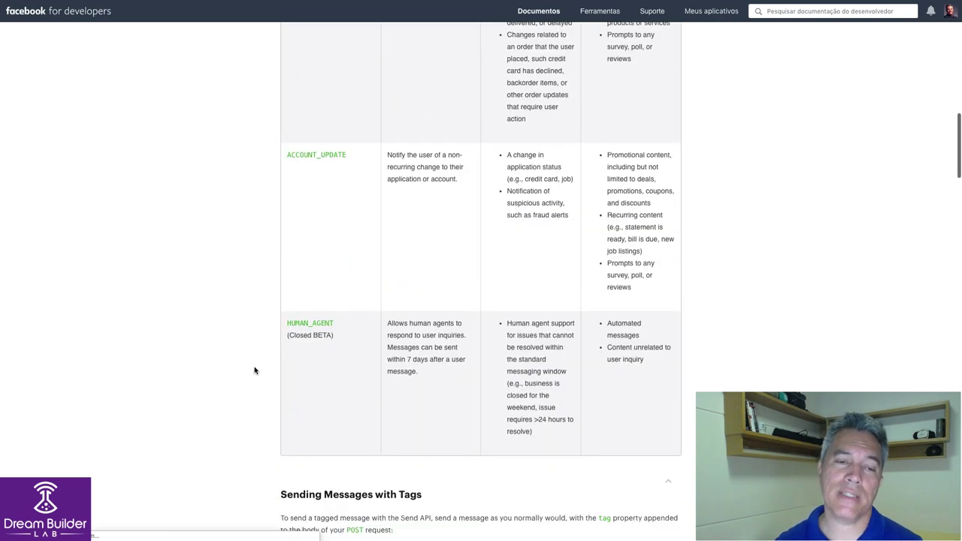
scroll(254, 370, "down", 1)
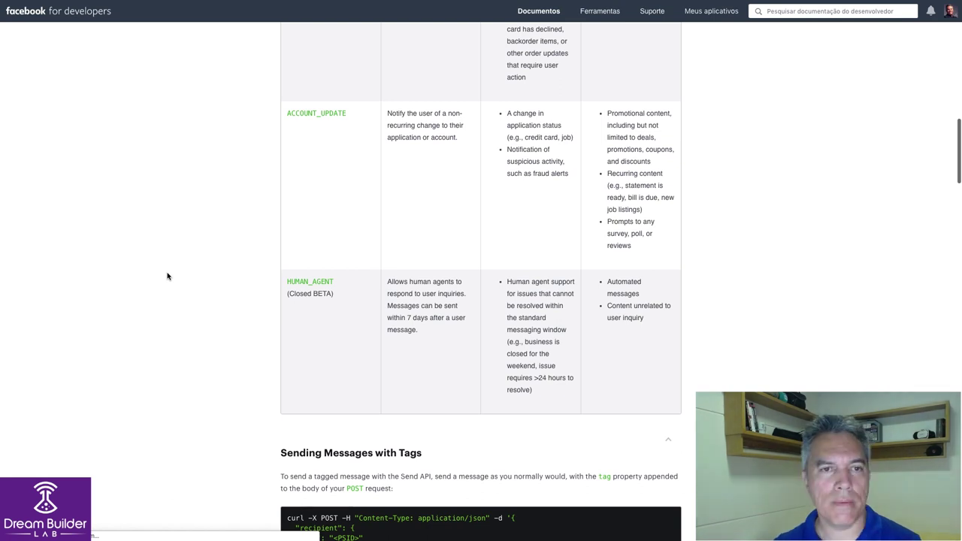
scroll(167, 276, "up", 4)
mouse_move(131, 3)
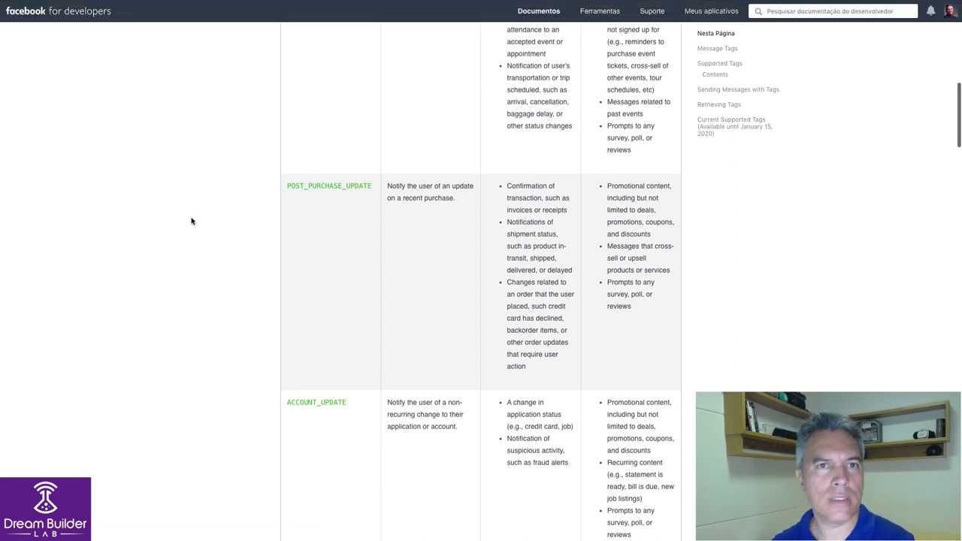
key("ctrl+Tab")
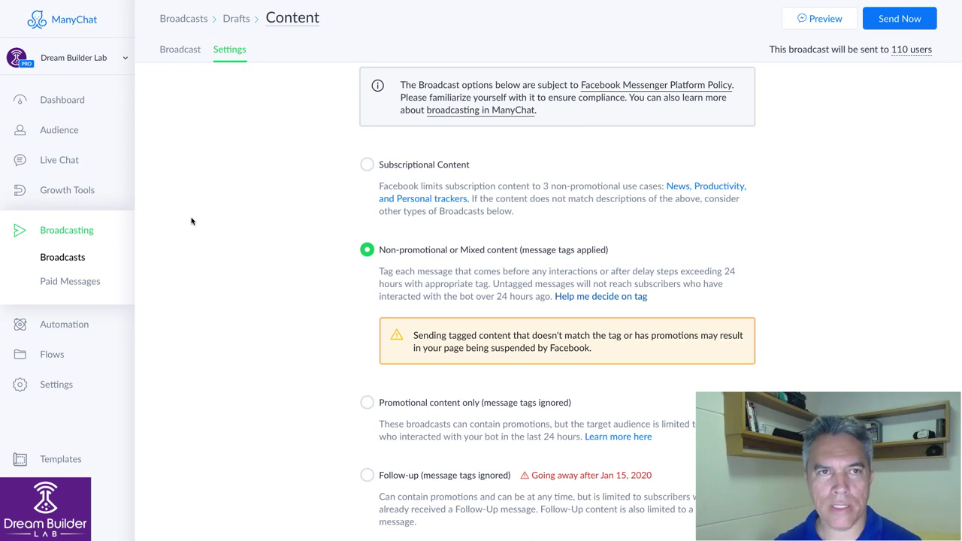
- Begin the Messenger starting step's text with the greeting "Oi, " followed by the First Name variable and a period
left_click(177, 51)
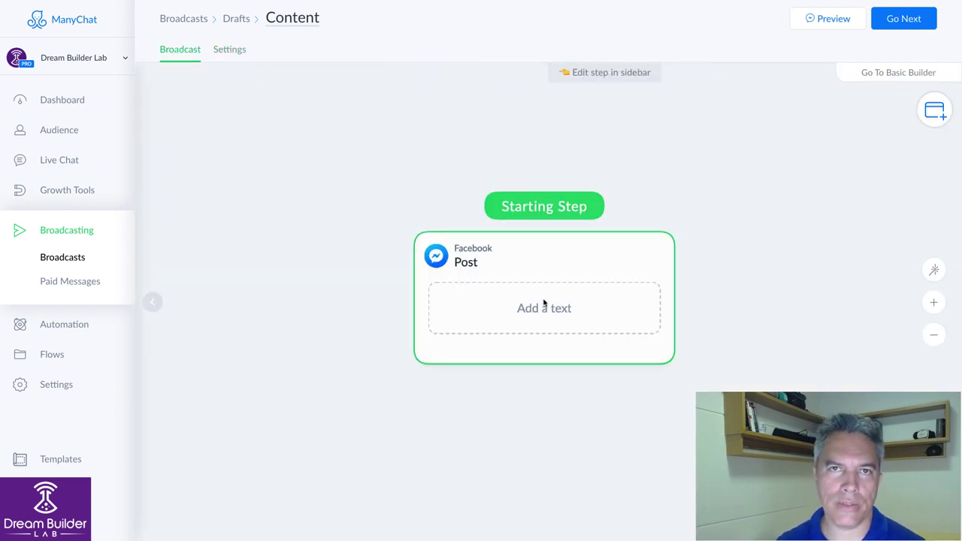
left_click(544, 302)
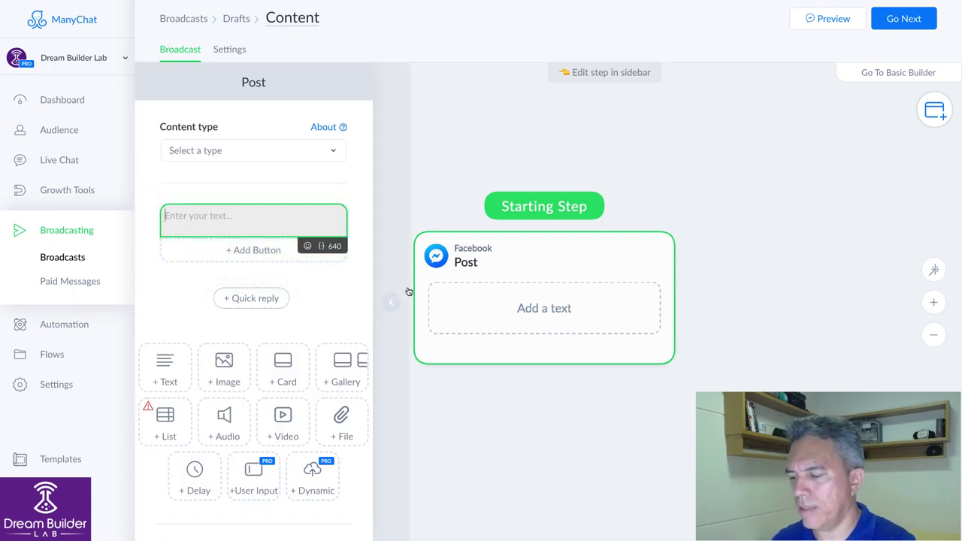
type("Oi,")
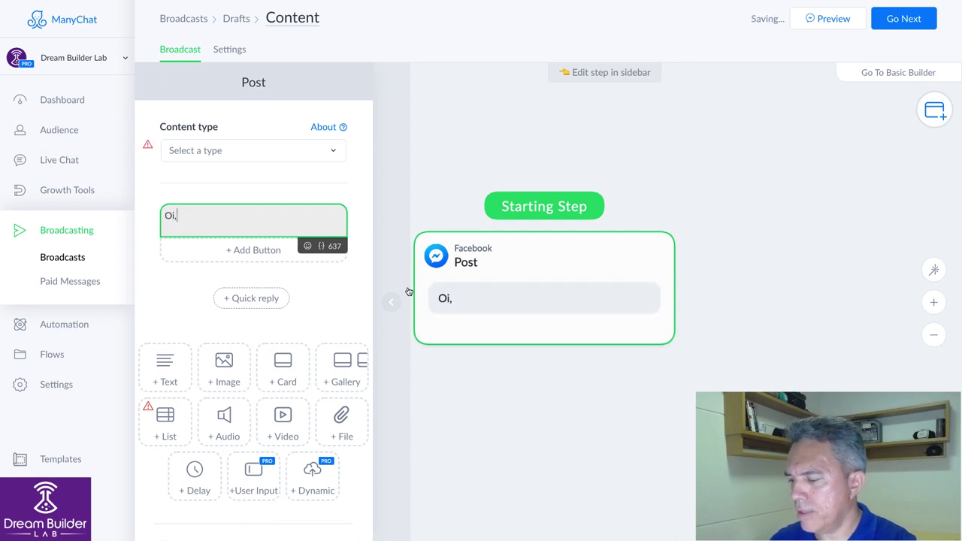
type(" {{")
key("Return")
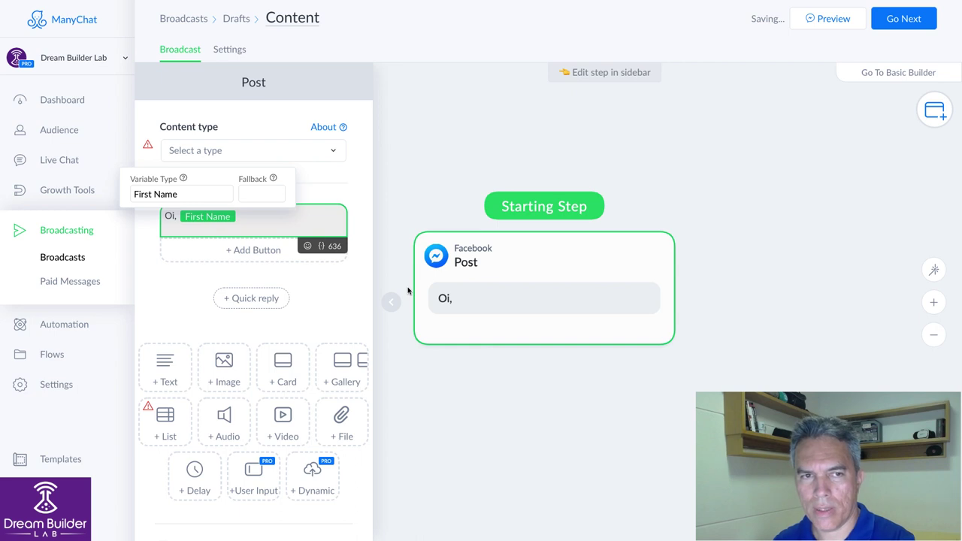
left_click(324, 228)
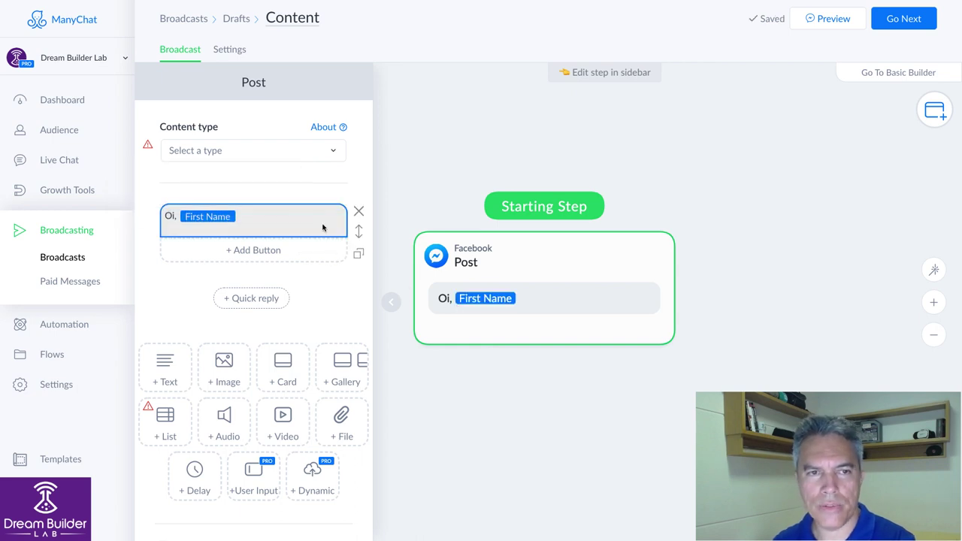
left_click(289, 218)
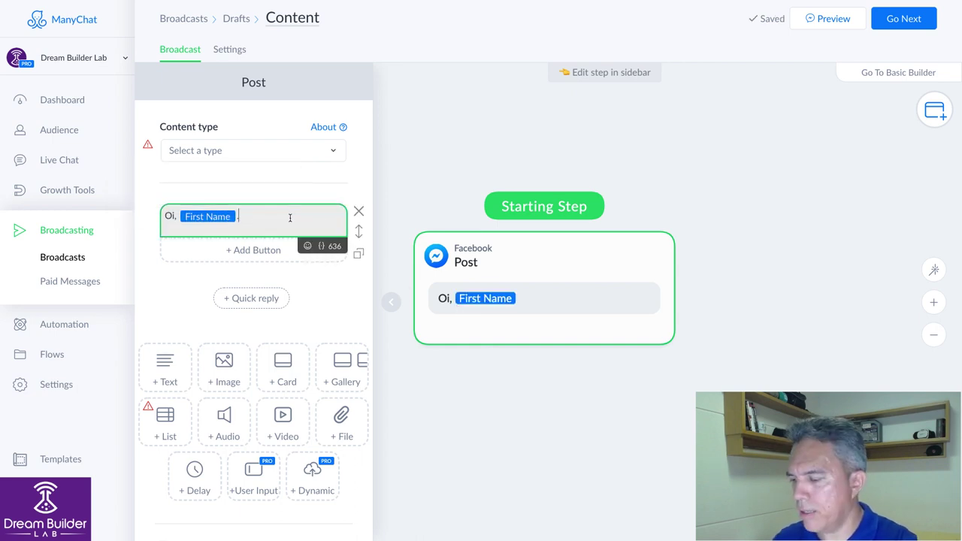
type(". ")
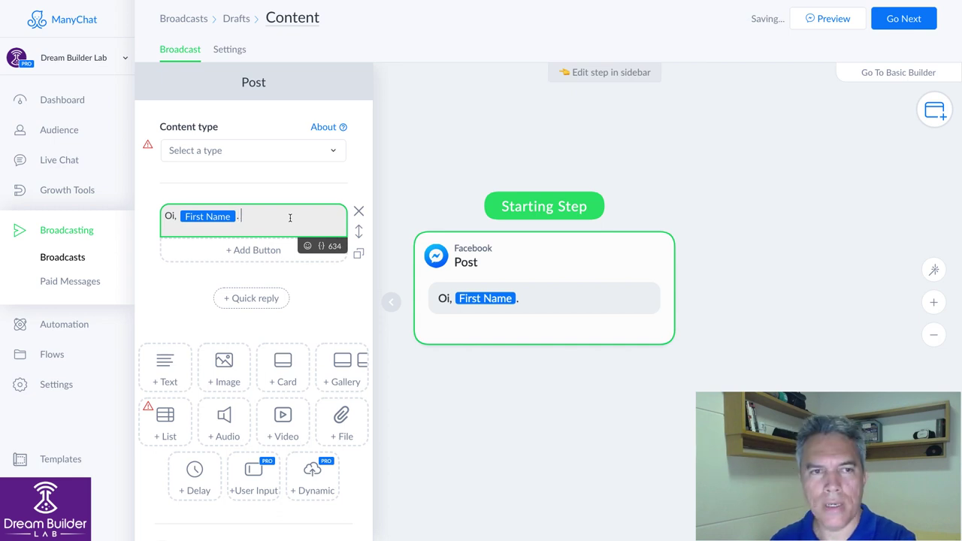
type("Por favor,")
key("BackSpace")
key("BackSpace")
key("BackSpace")
key("BackSpace")
key("BackSpace")
key("BackSpace")
key("BackSpace")
key("BackSpace")
key("BackSpace")
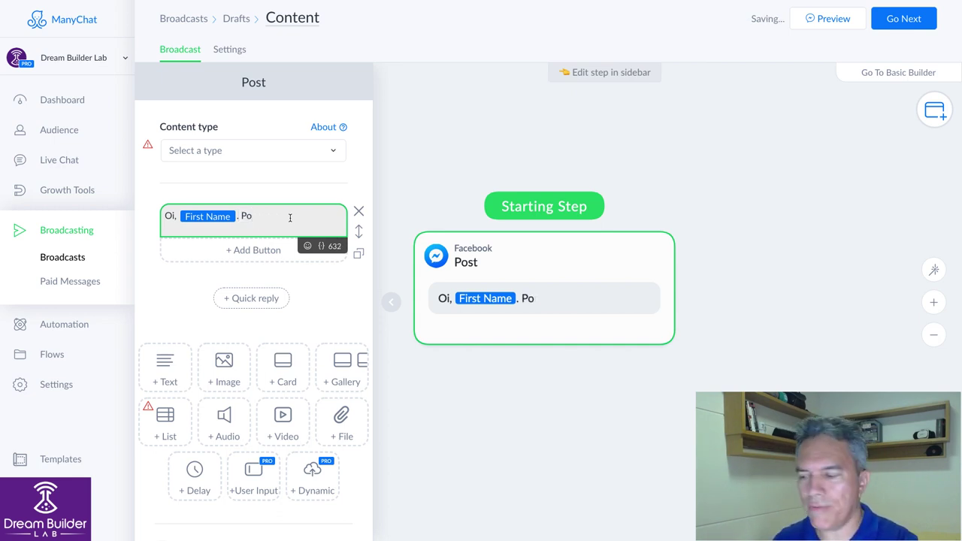
key("BackSpace")
type("a")
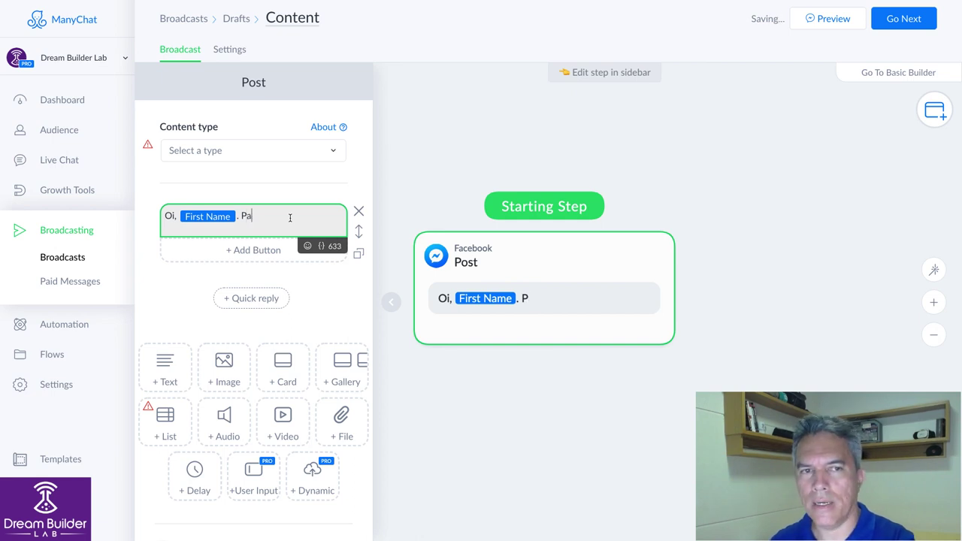
key("BackSpace")
key("BackSpace")
- Add a new paragraph below the greeting reading "O FAcebook está mudando a forma de interação pelo Messenger."
key("Return")
key("Return")
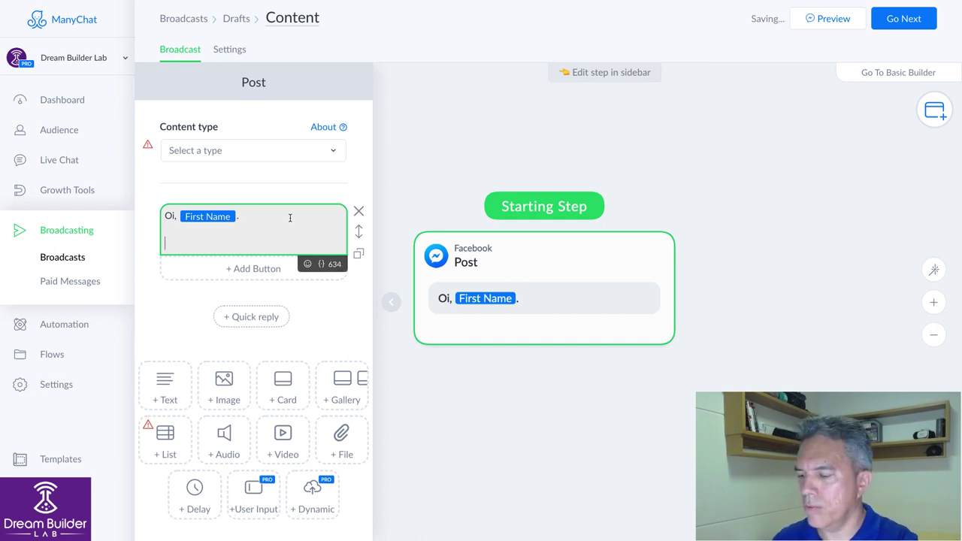
type("O FAcebook")
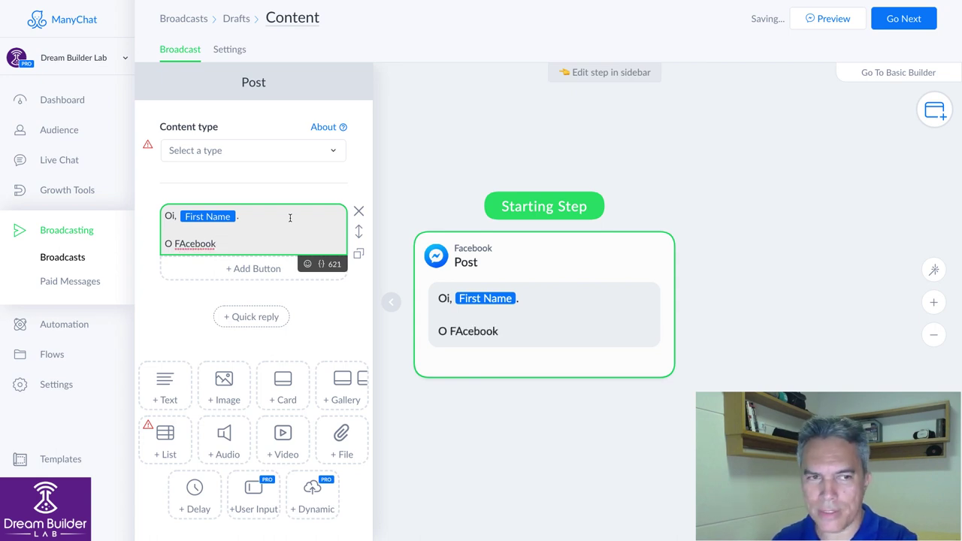
type(" est")
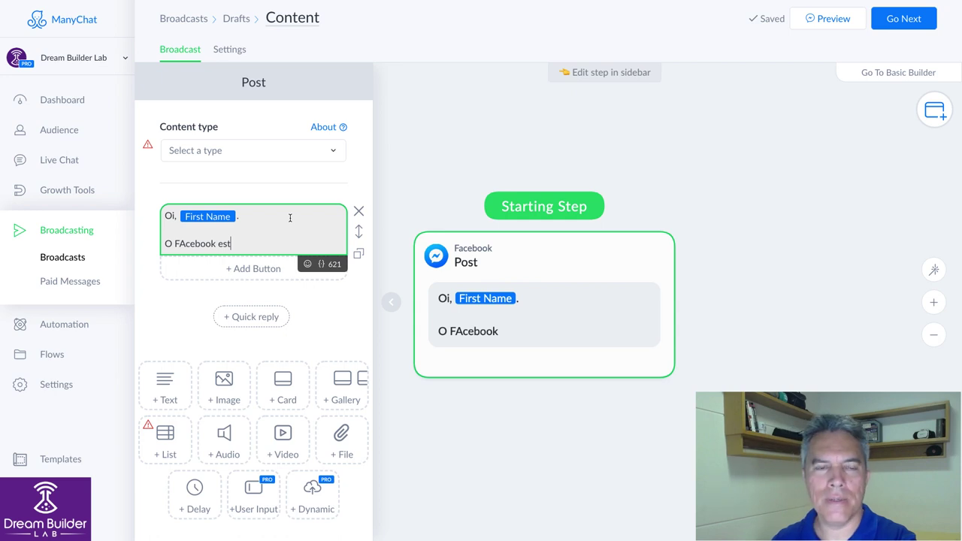
type("á mudando a forma ")
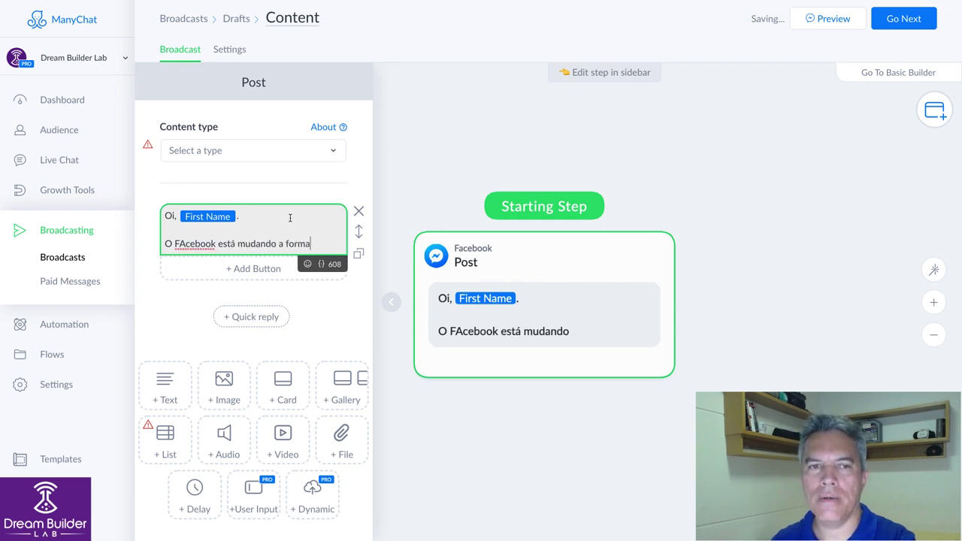
type("de interac")
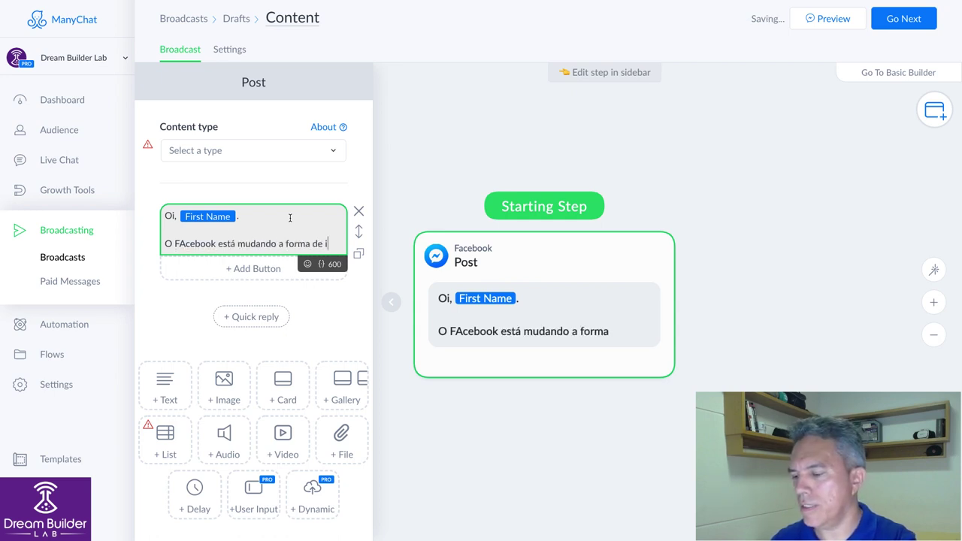
key("BackSpace")
type("ção pelo ")
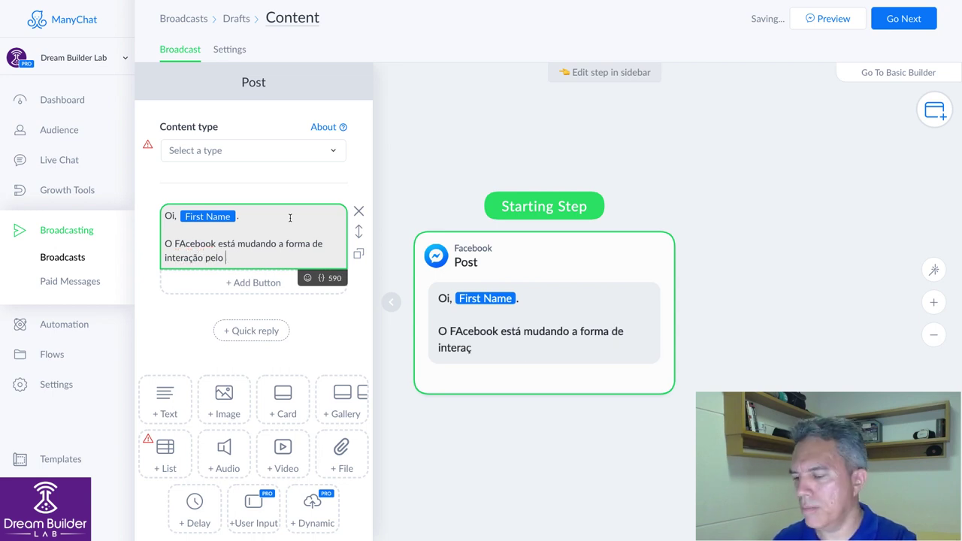
type("Messenger")
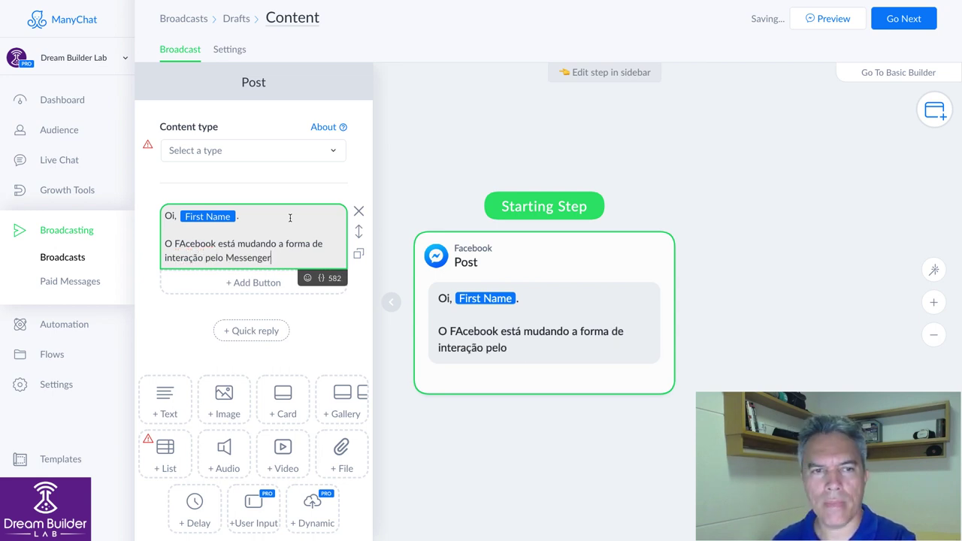
type(".")
- Add a new paragraph below reading "Para nós podermos enviar emails pelo nosso chatbot para você, clique no botão abaixo."
key("Return")
key("Return")
type("Para")
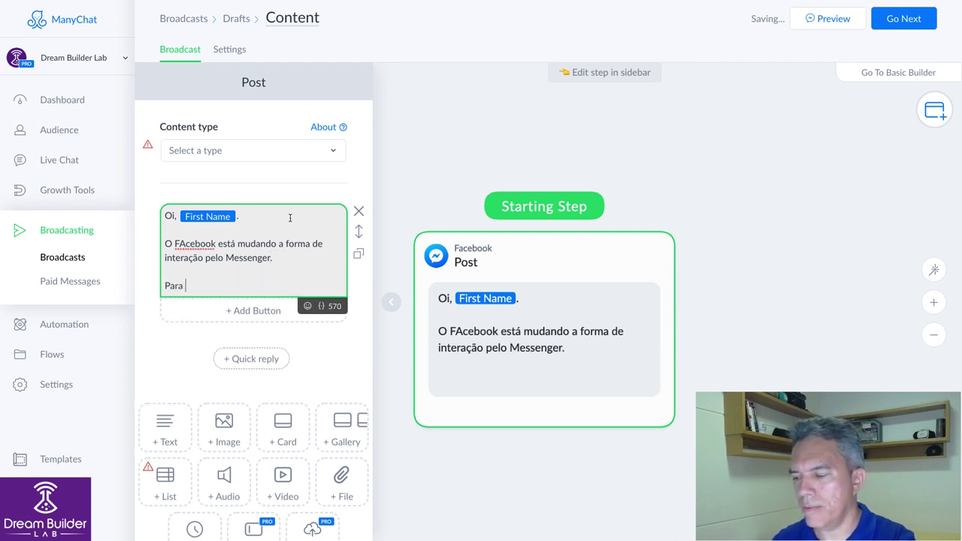
type(" n")
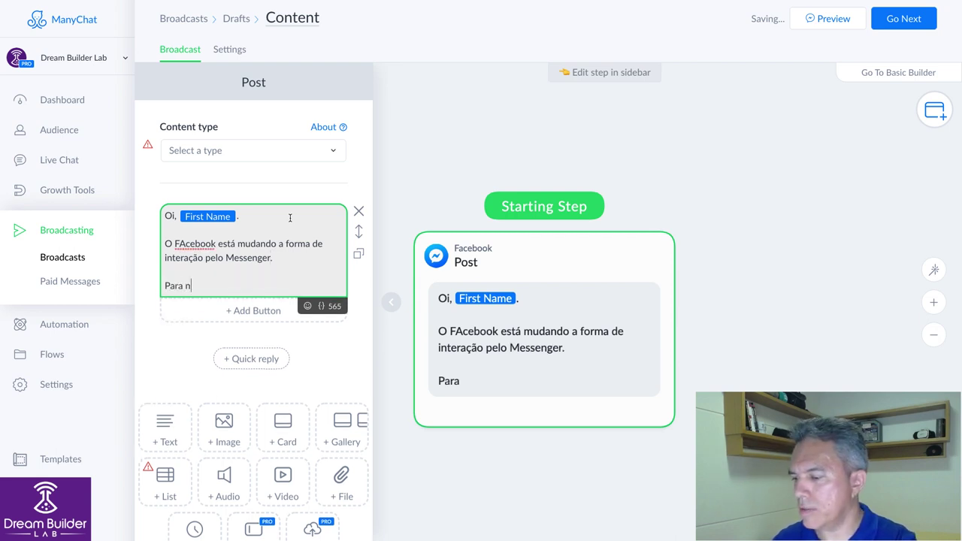
type("ós pedermos ")
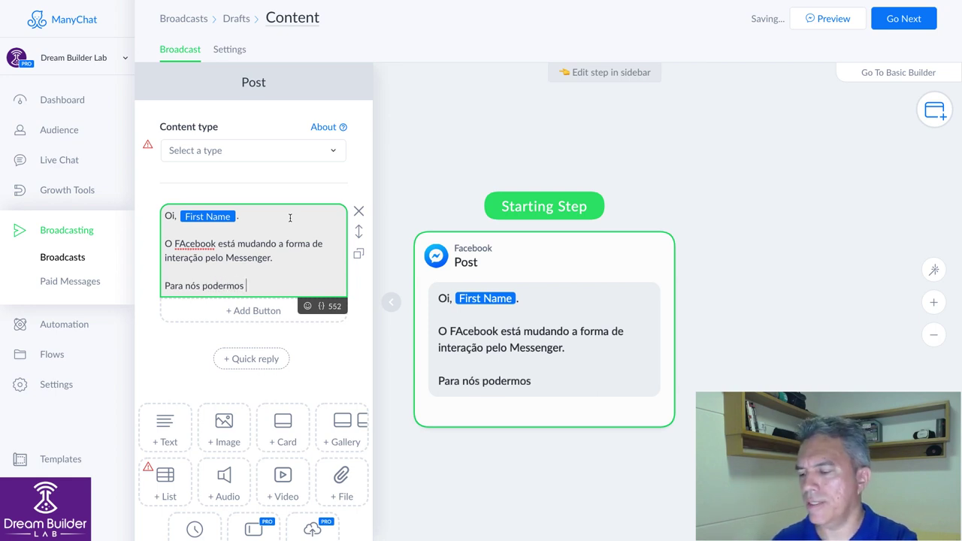
type("enviar ")
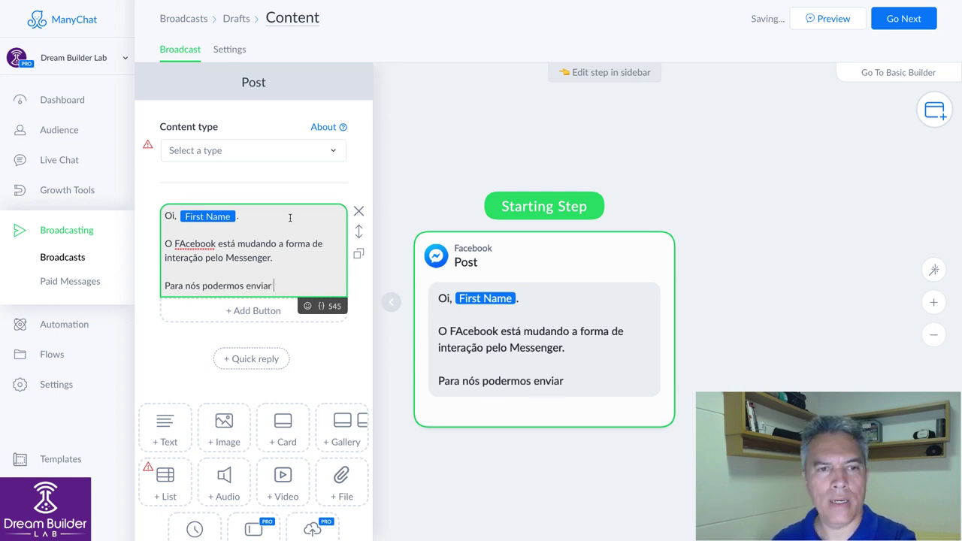
type("emai")
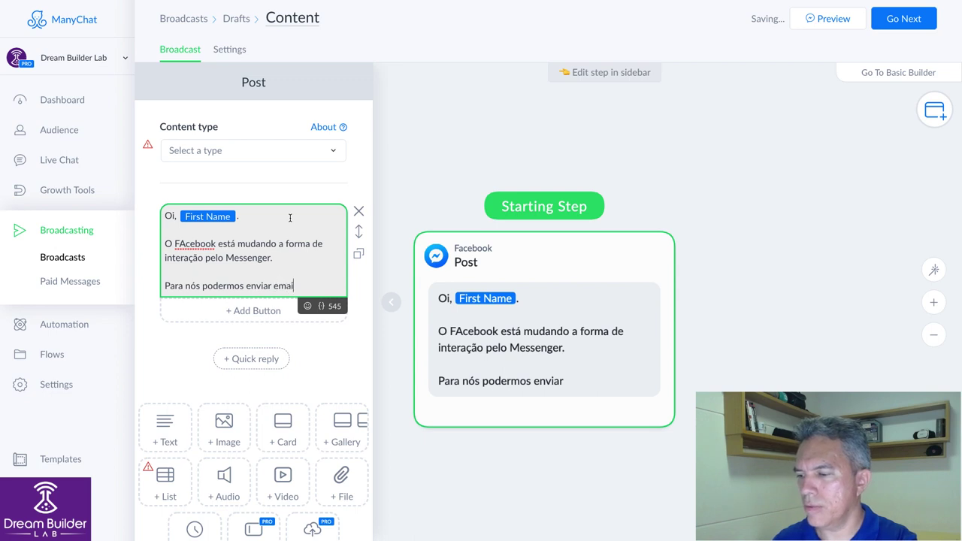
type("ls p")
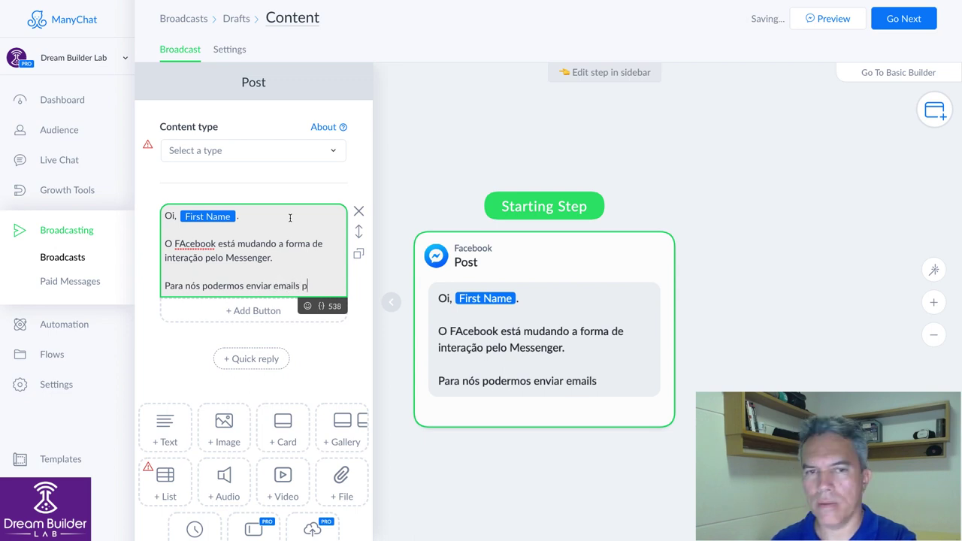
type("elo nosso")
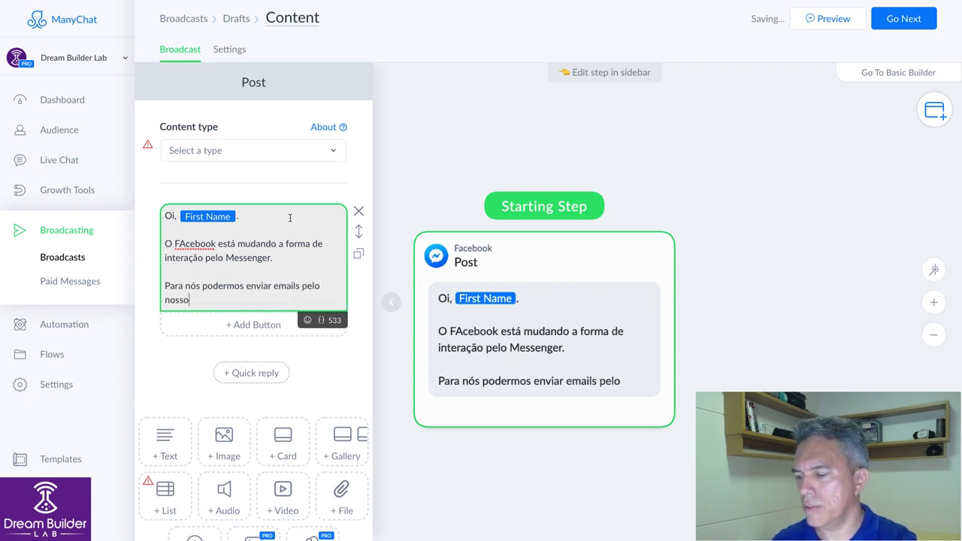
type(" chatbot para ")
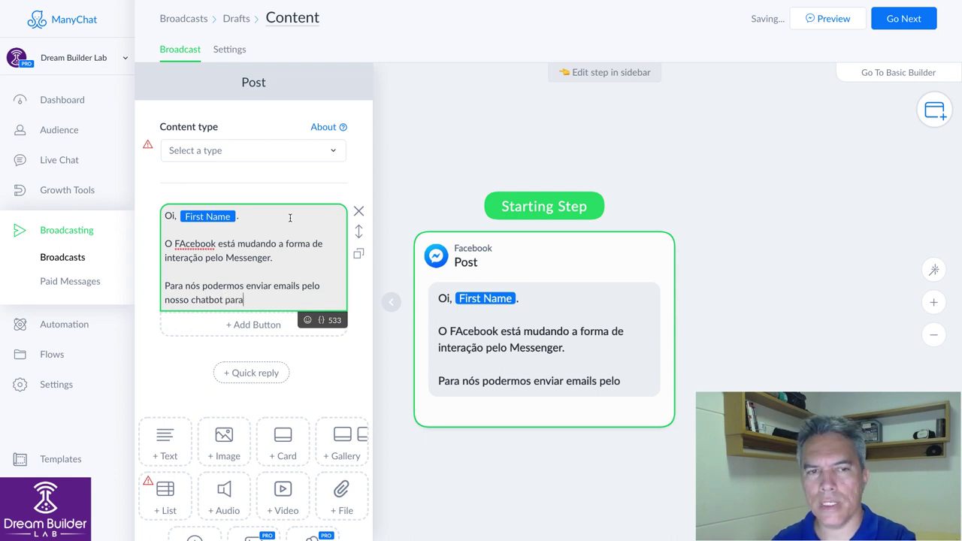
type("você")
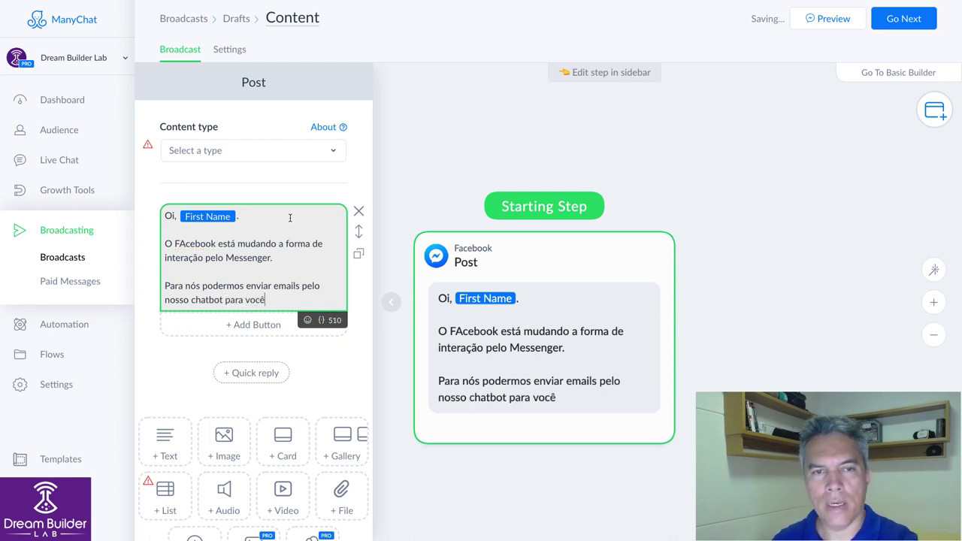
type(", clique no")
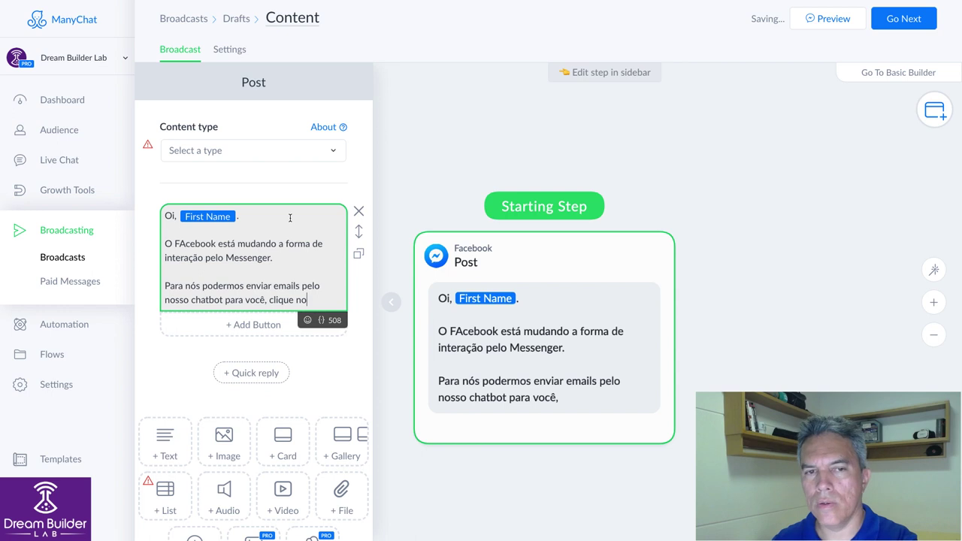
type(" botão ")
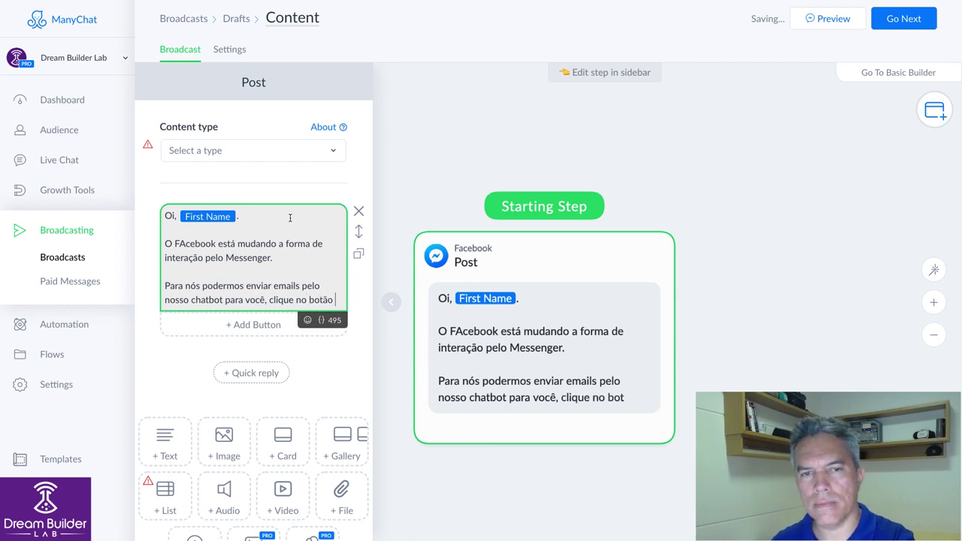
type("ab aixo")
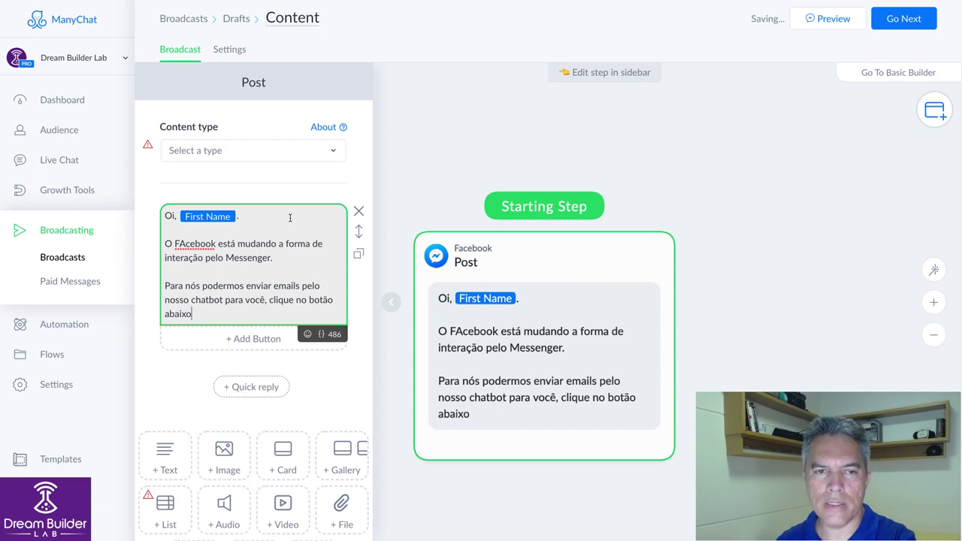
type(".")
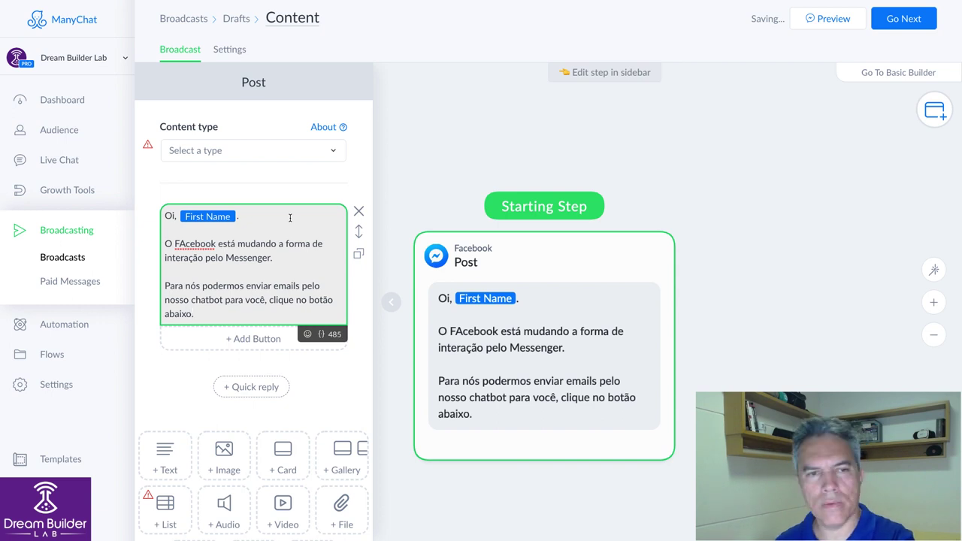
- Add a button titled "SIM. QUERO ATIVAR!" beneath the message text
left_click(230, 340)
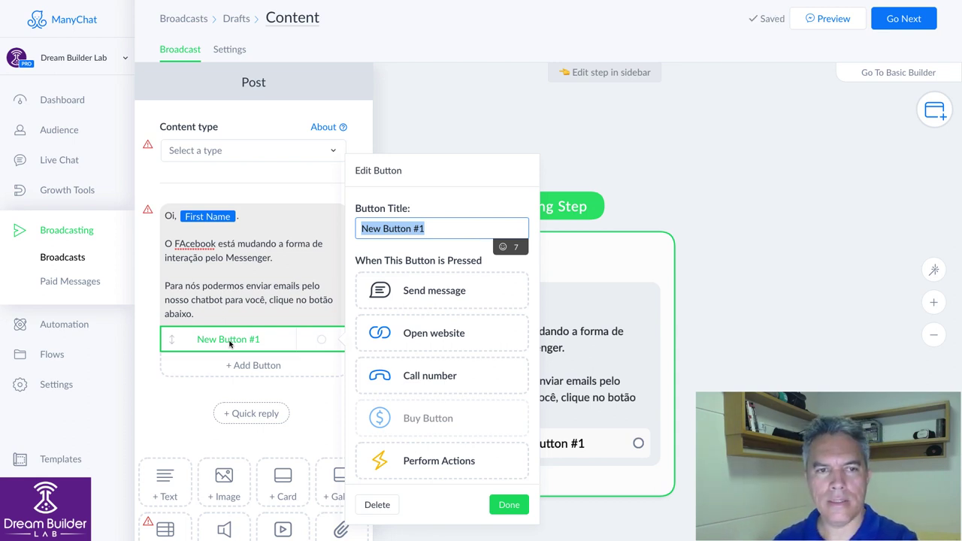
type("SIM. QUERO")
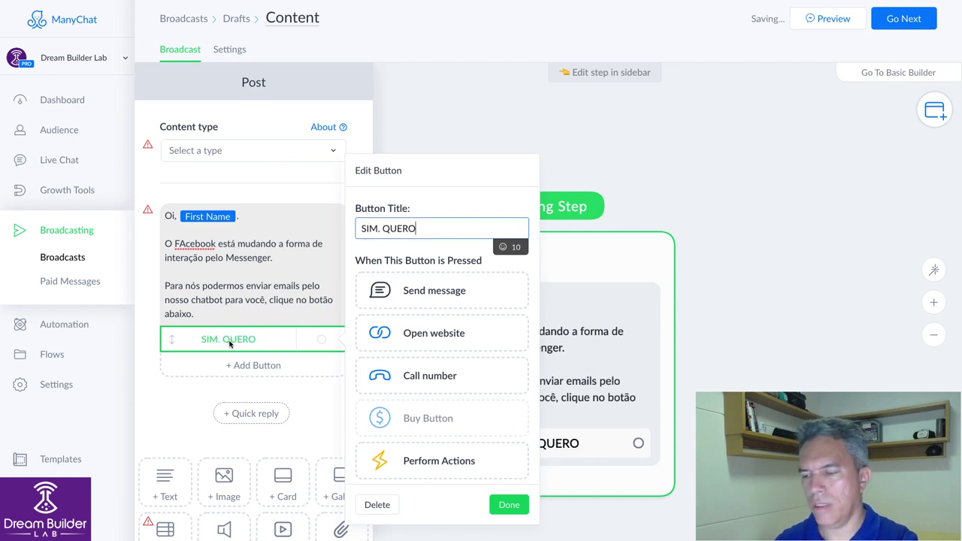
type(" ATIVA")
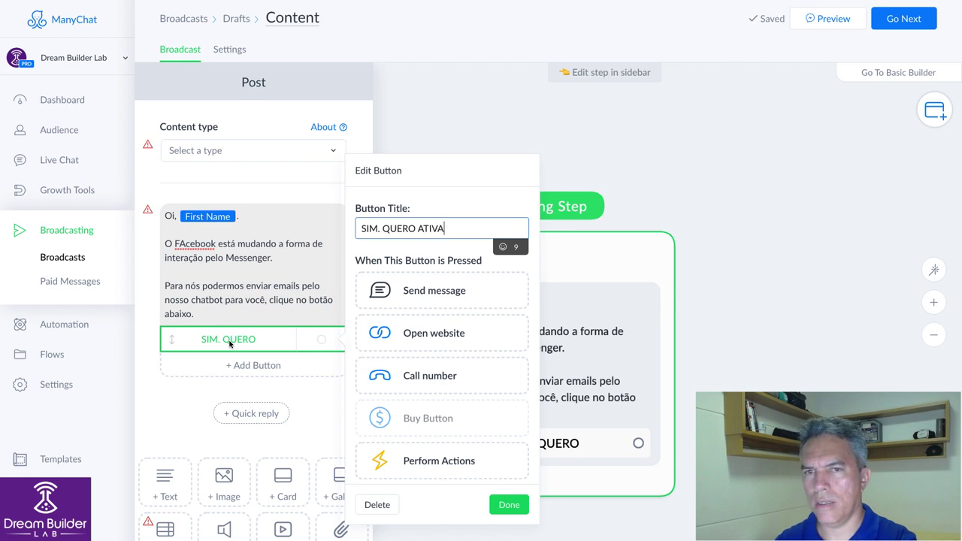
type("R!")
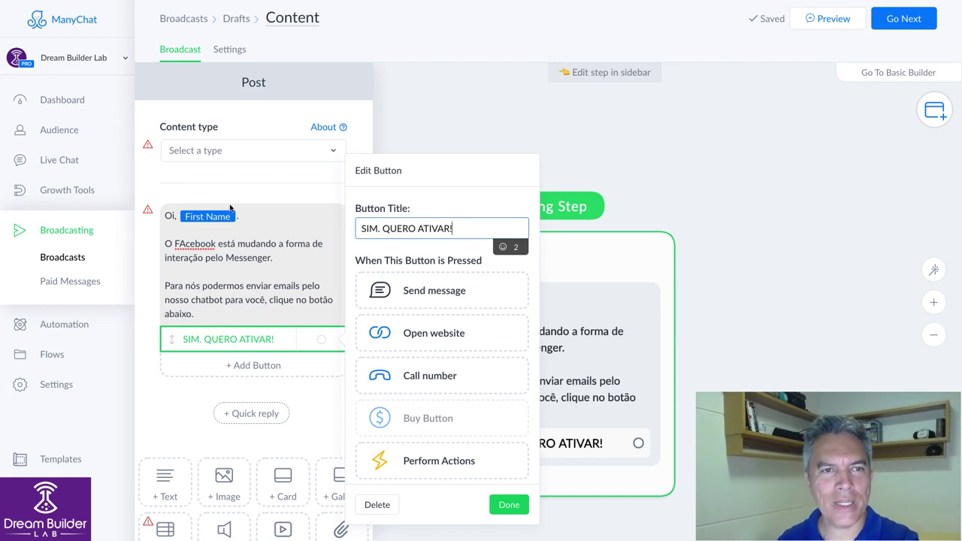
left_click(250, 186)
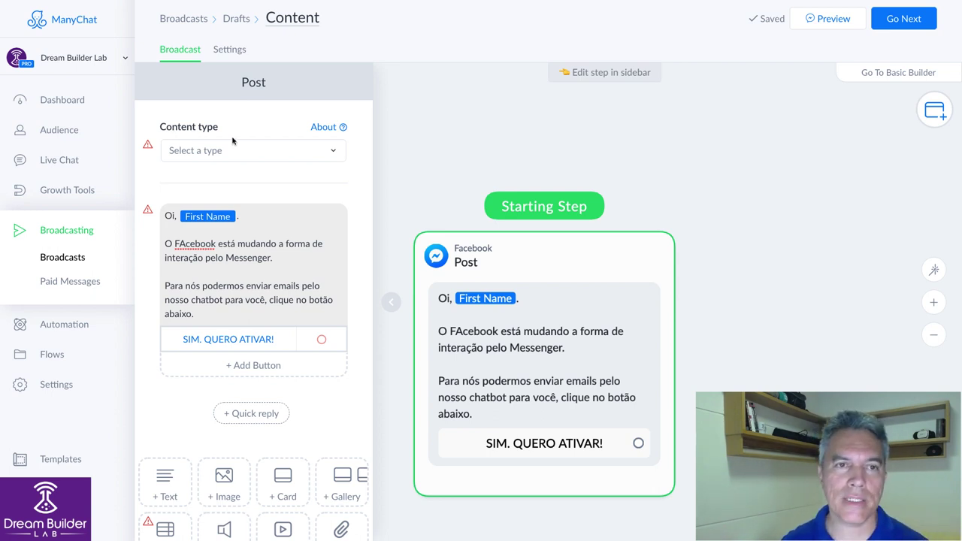
- Set the starting message's content type to Community Alert and review the other available types
left_click(327, 155)
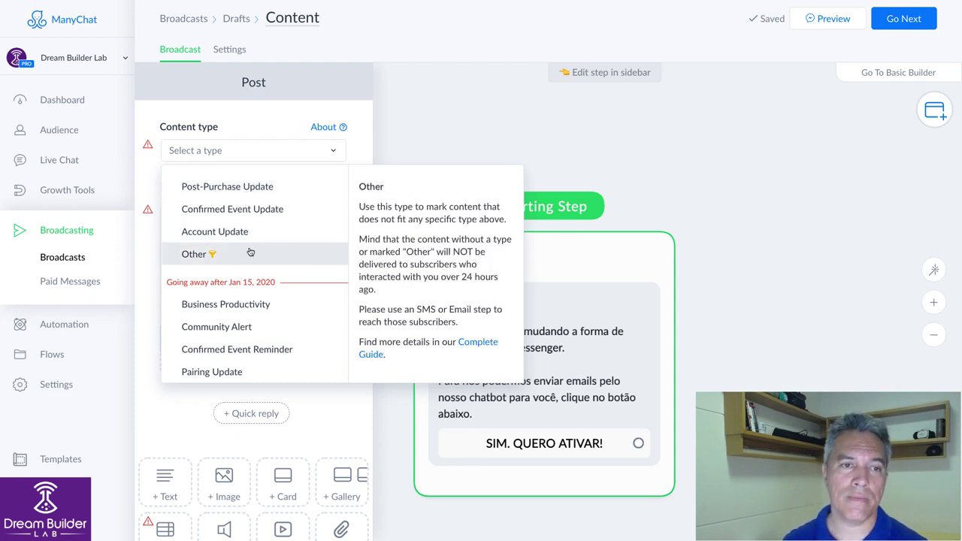
scroll(250, 252, "down", 5)
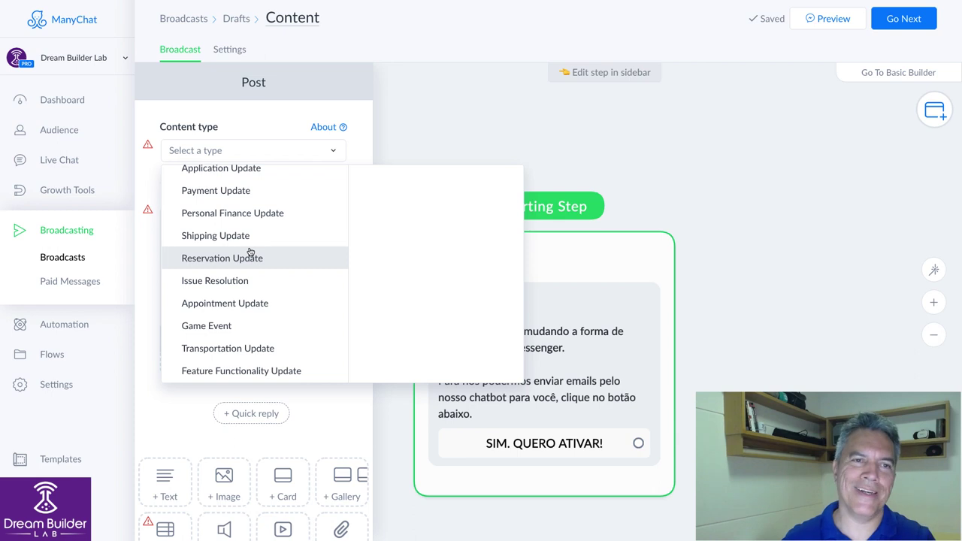
scroll(250, 253, "down", 1)
scroll(251, 252, "up", 2)
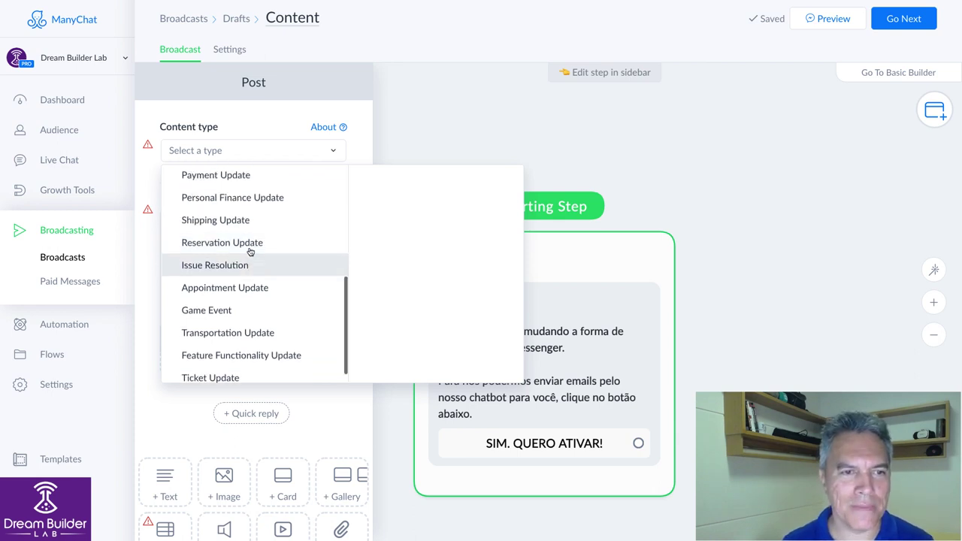
scroll(250, 253, "up", 3)
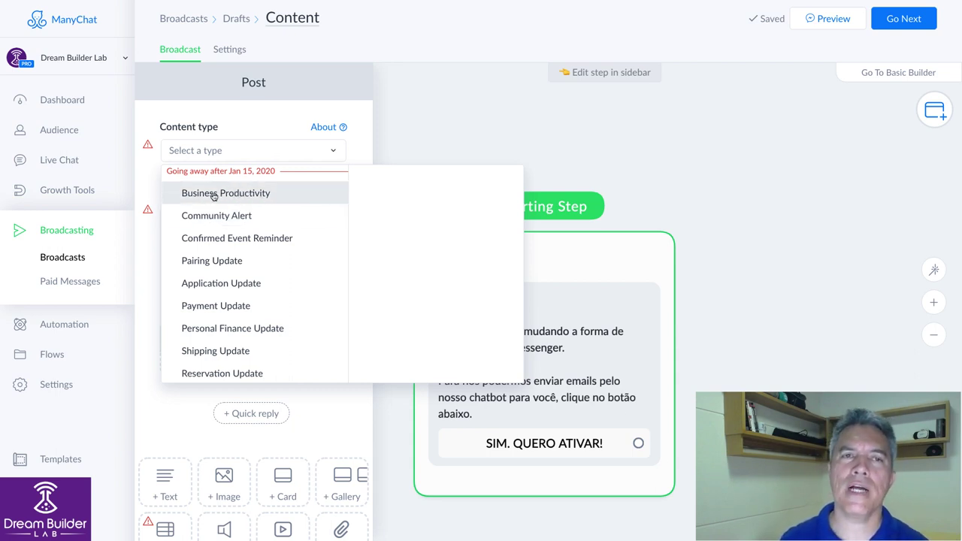
left_click(260, 217)
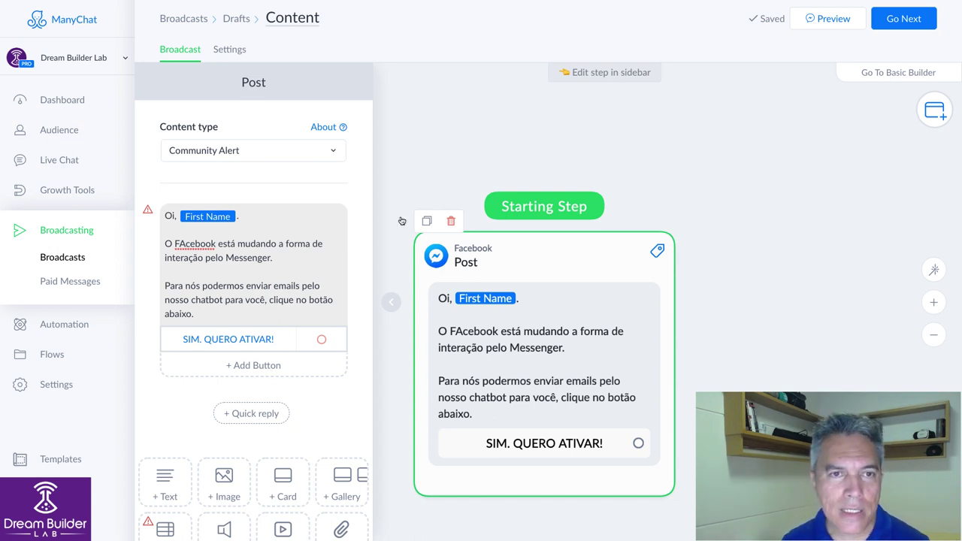
left_click(328, 155)
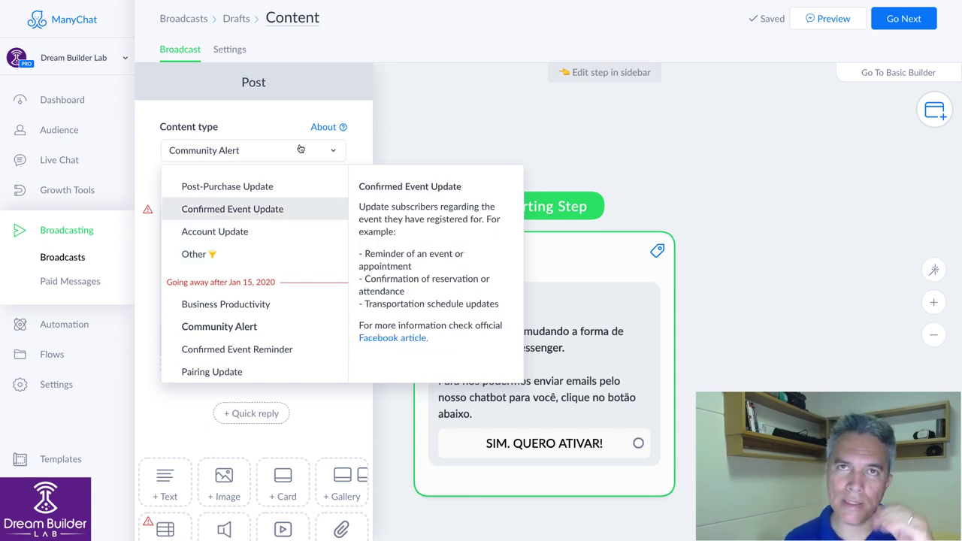
left_click(262, 120)
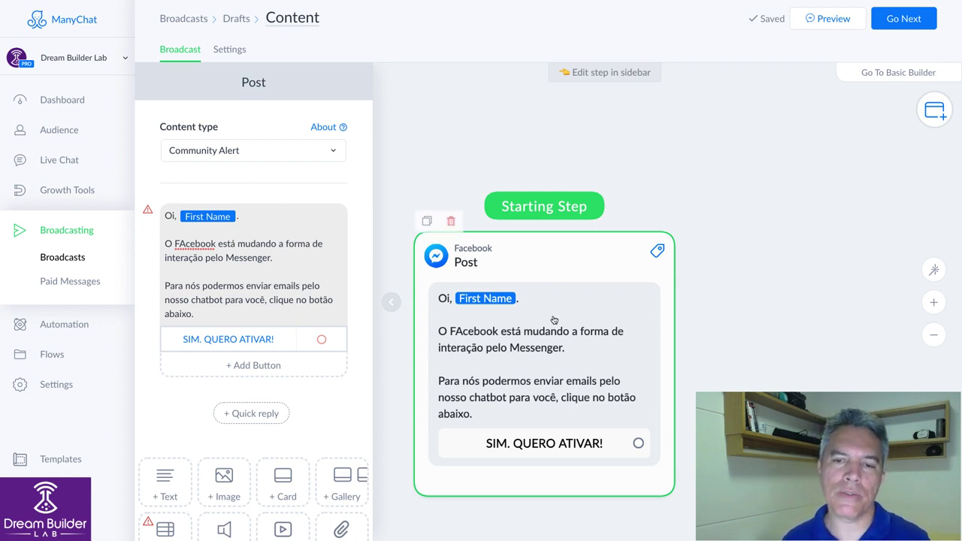
- Link the "SIM. QUERO ATIVAR!" button to a new Start Flow step placed beside the starting message
left_click(638, 443)
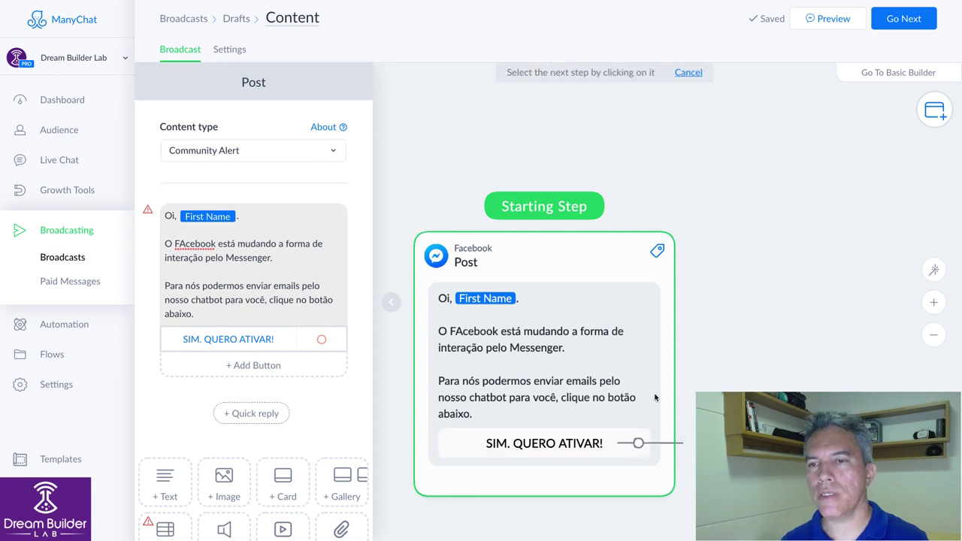
left_click(750, 306)
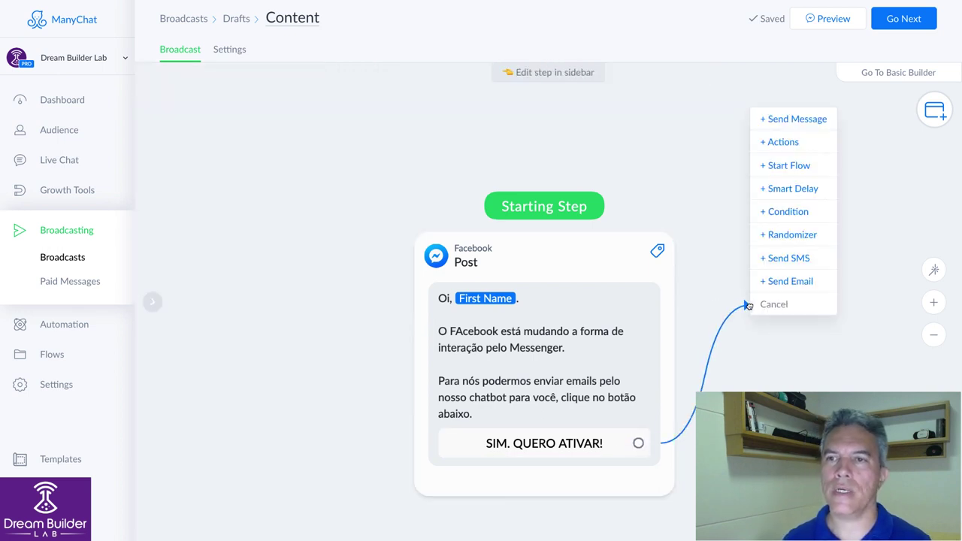
left_click(790, 167)
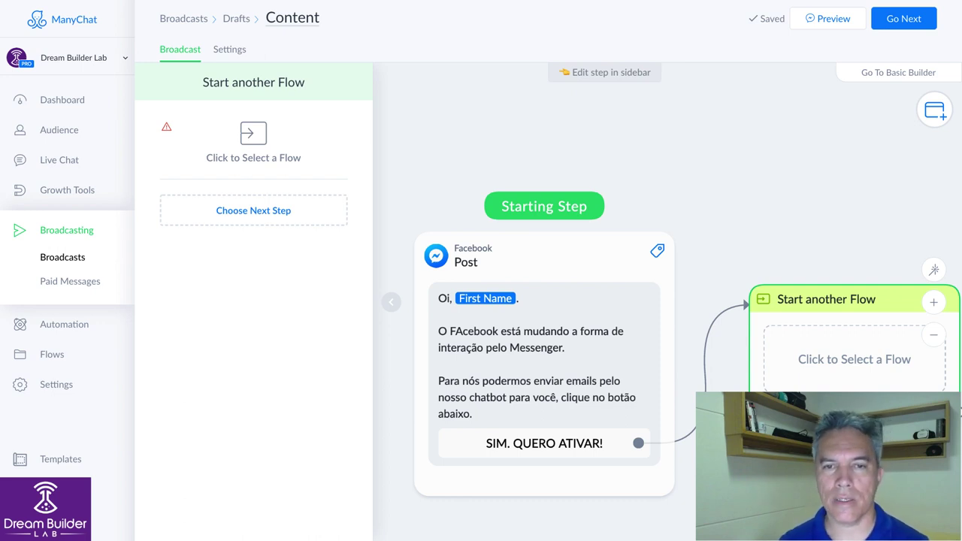
- Examine Facebook's Message Tags documentation, from the supported tags table back to the introduction and usage rules
left_click(544, 270)
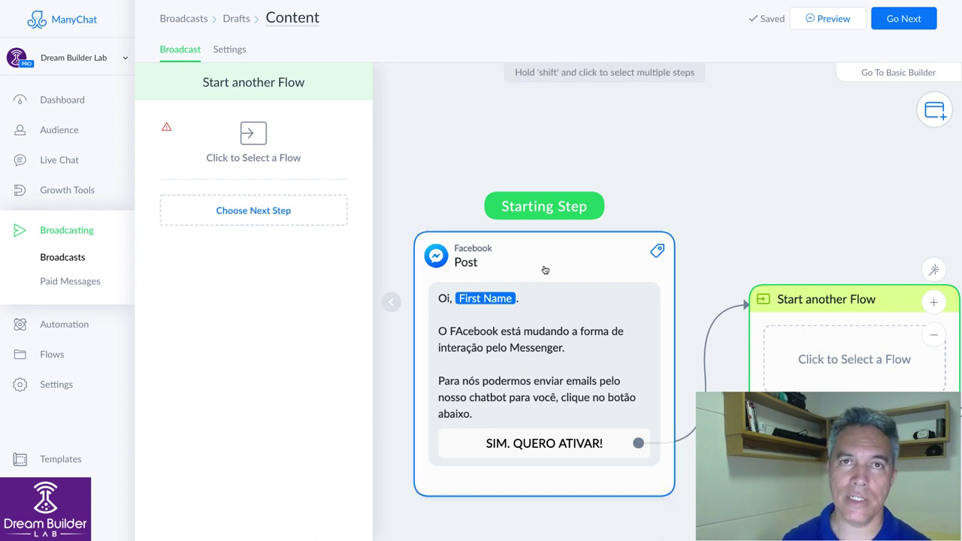
left_click(545, 270)
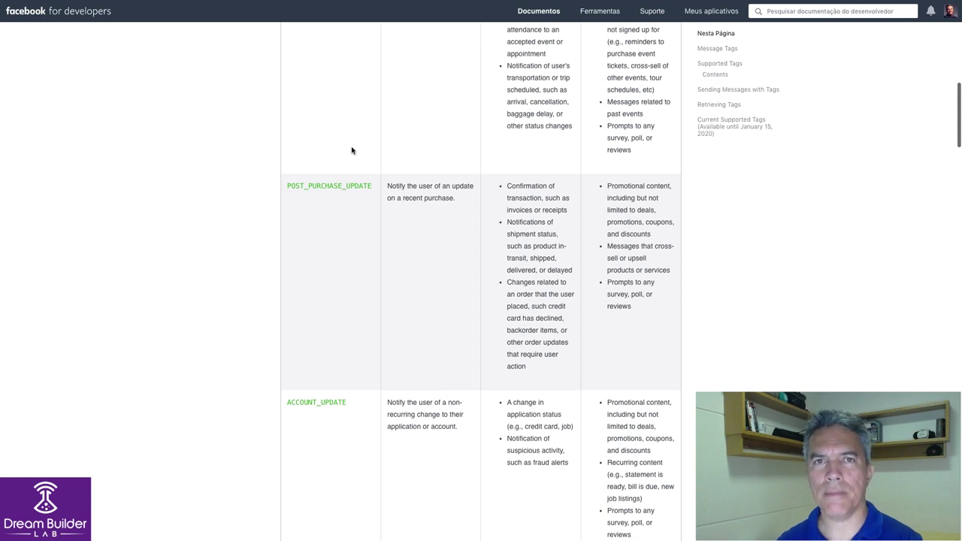
scroll(351, 150, "up", 4)
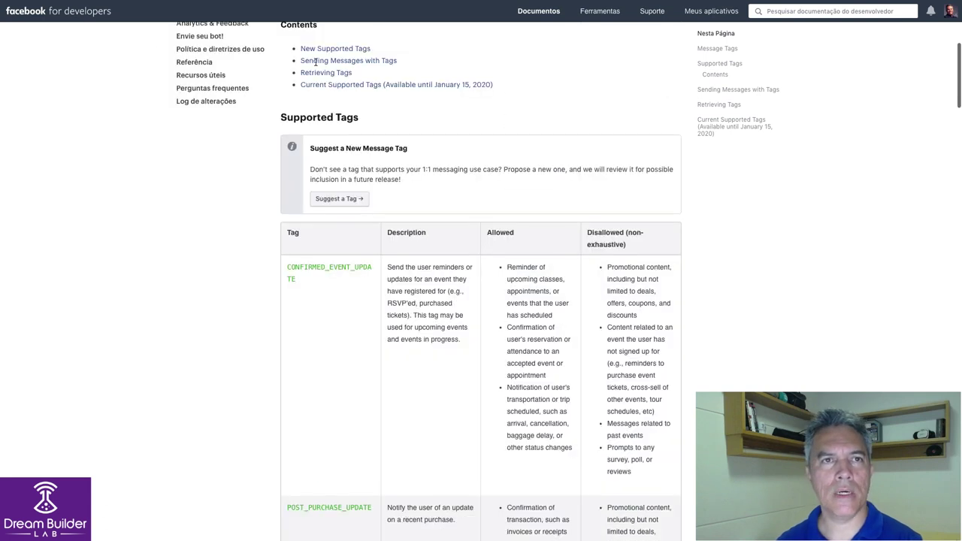
mouse_move(267, 3)
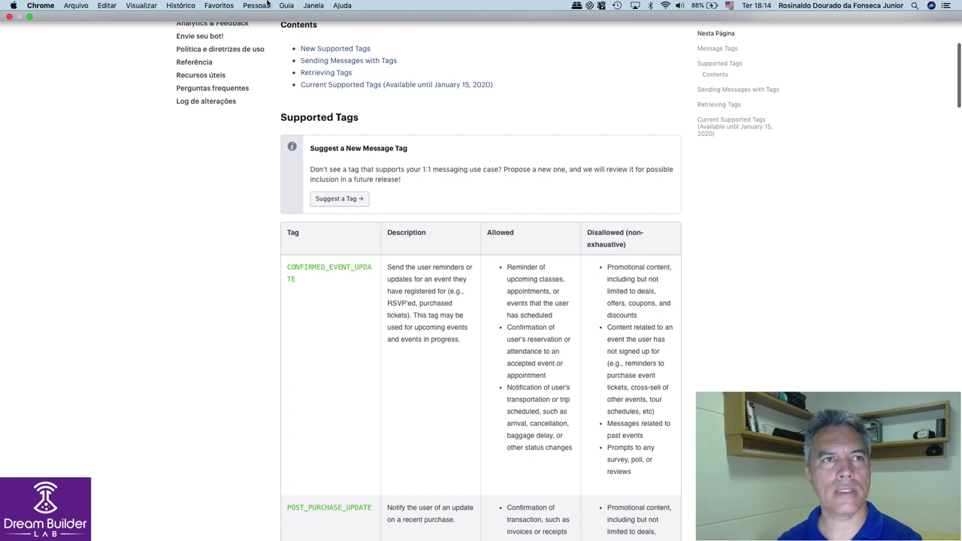
right_click(212, 136)
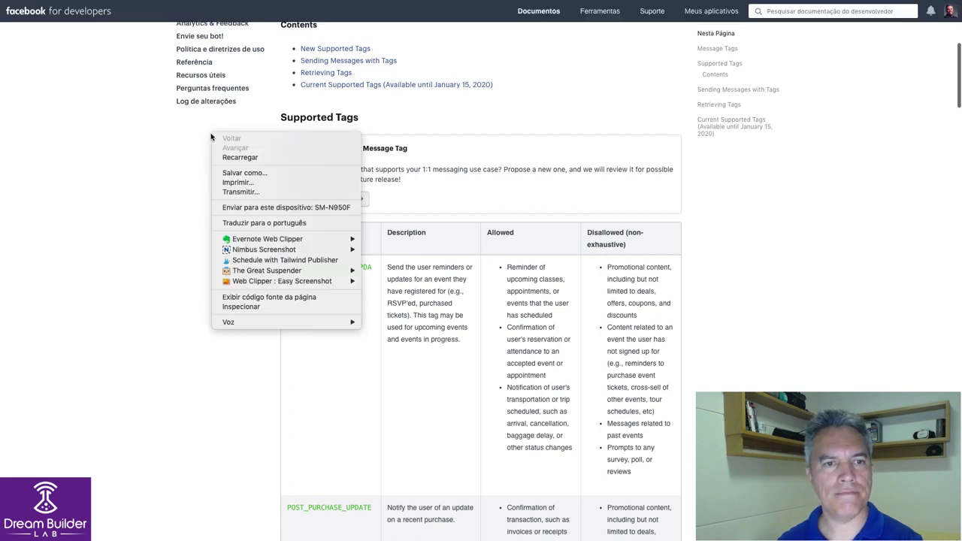
left_click(140, 157)
scroll(140, 158, "up", 5)
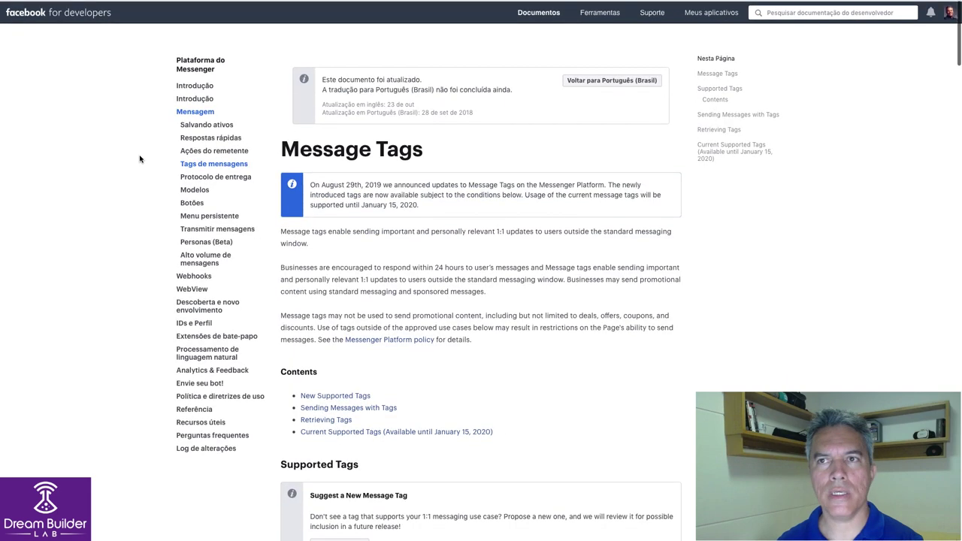
- Return to ManyChat's broadcasts list, view the starting channels offered for a new broadcast, and dismiss them without creating one
mouse_move(203, 4)
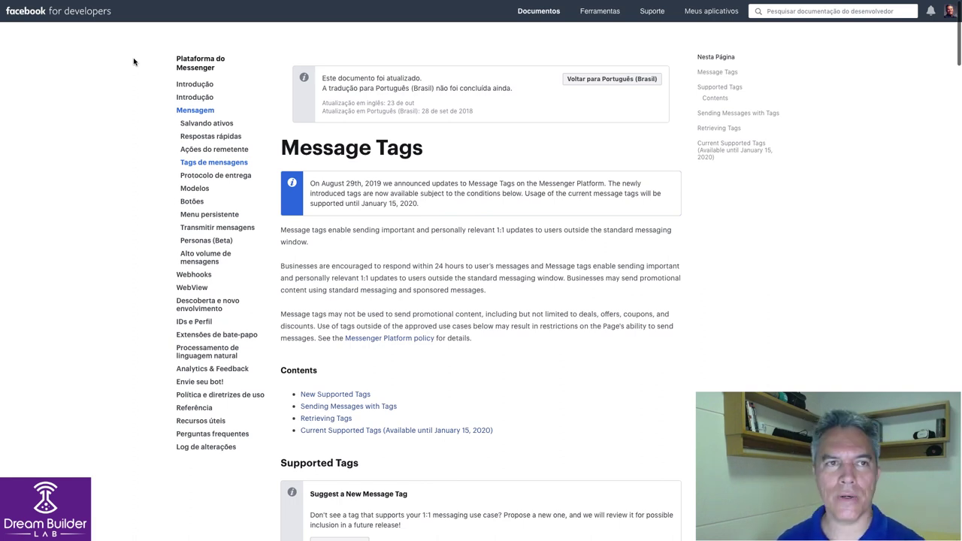
key("F5")
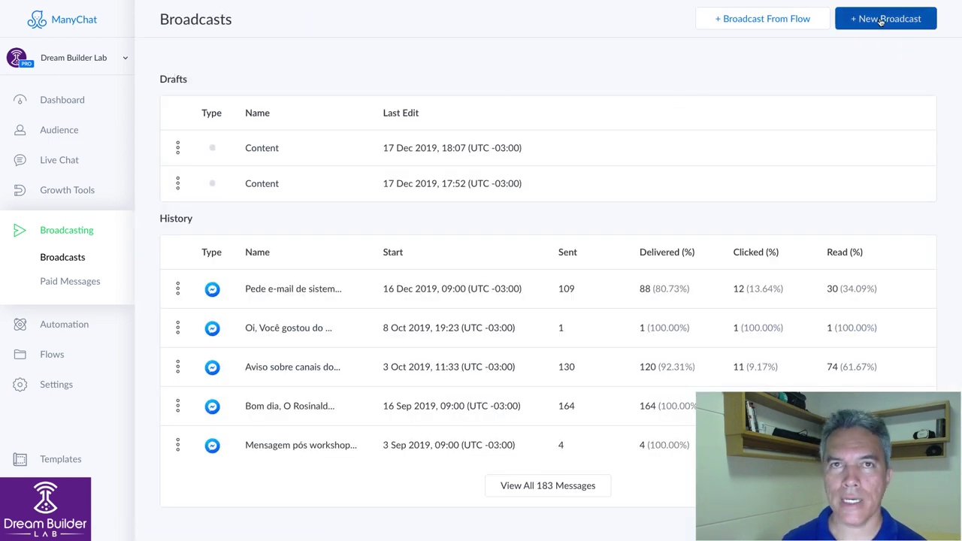
left_click(881, 21)
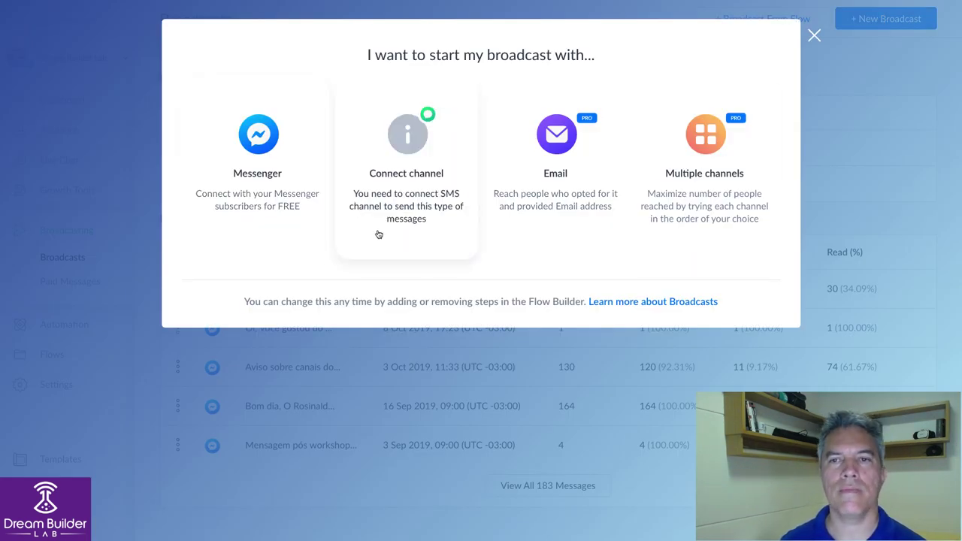
left_click(814, 36)
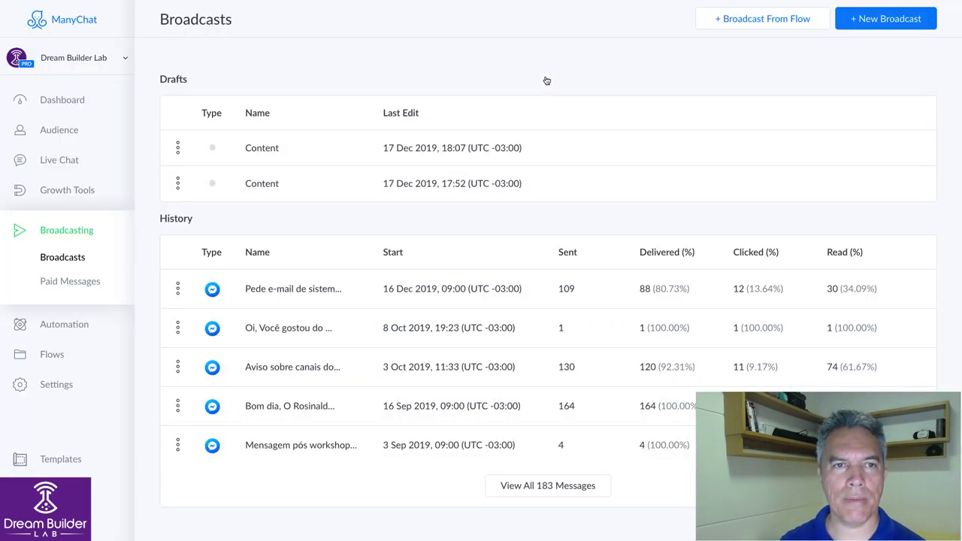
- Open the Content draft last edited on 17 Dec 2019 at 18:07 and display its broadcast settings
left_click(265, 159)
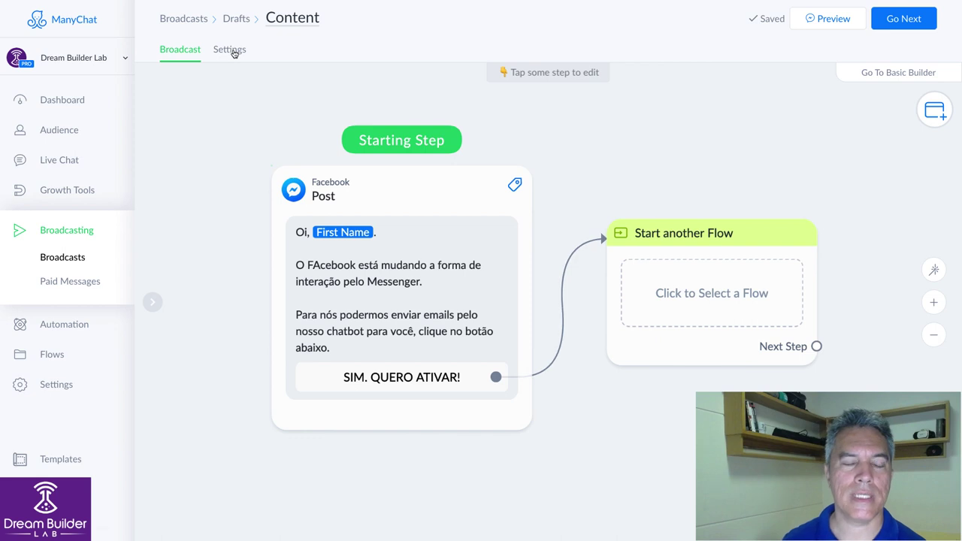
left_click(232, 50)
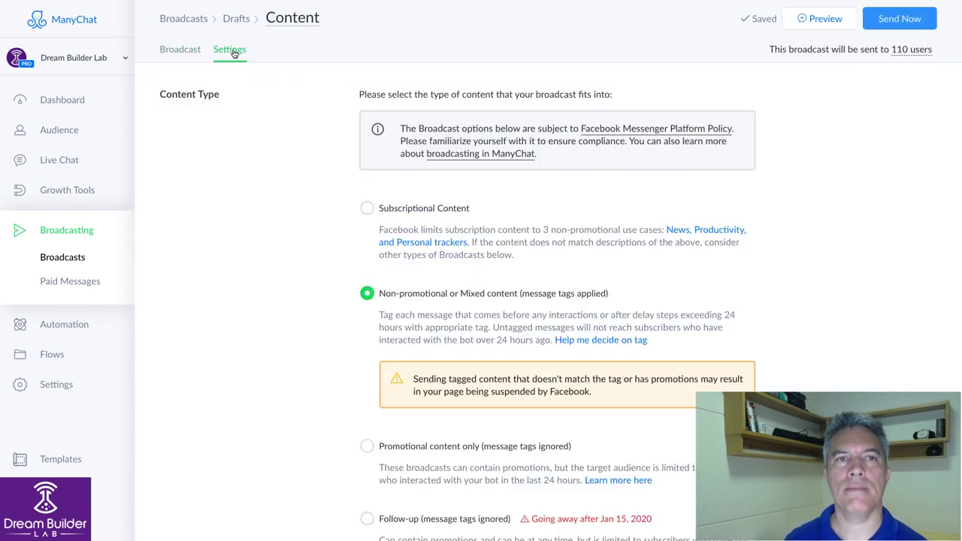